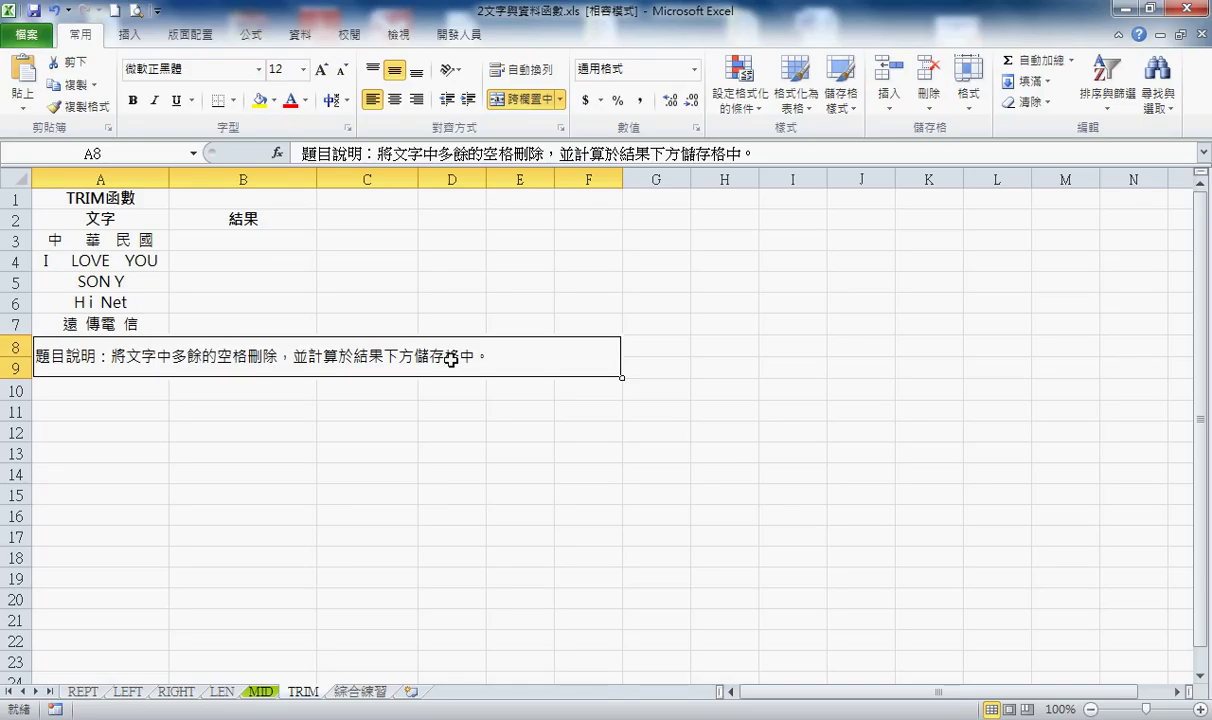
Enter =TRIM(A3) in B3 so it shows 中 華 民 國 without the extra spaces.
left_click(250, 238)
left_click(277, 153)
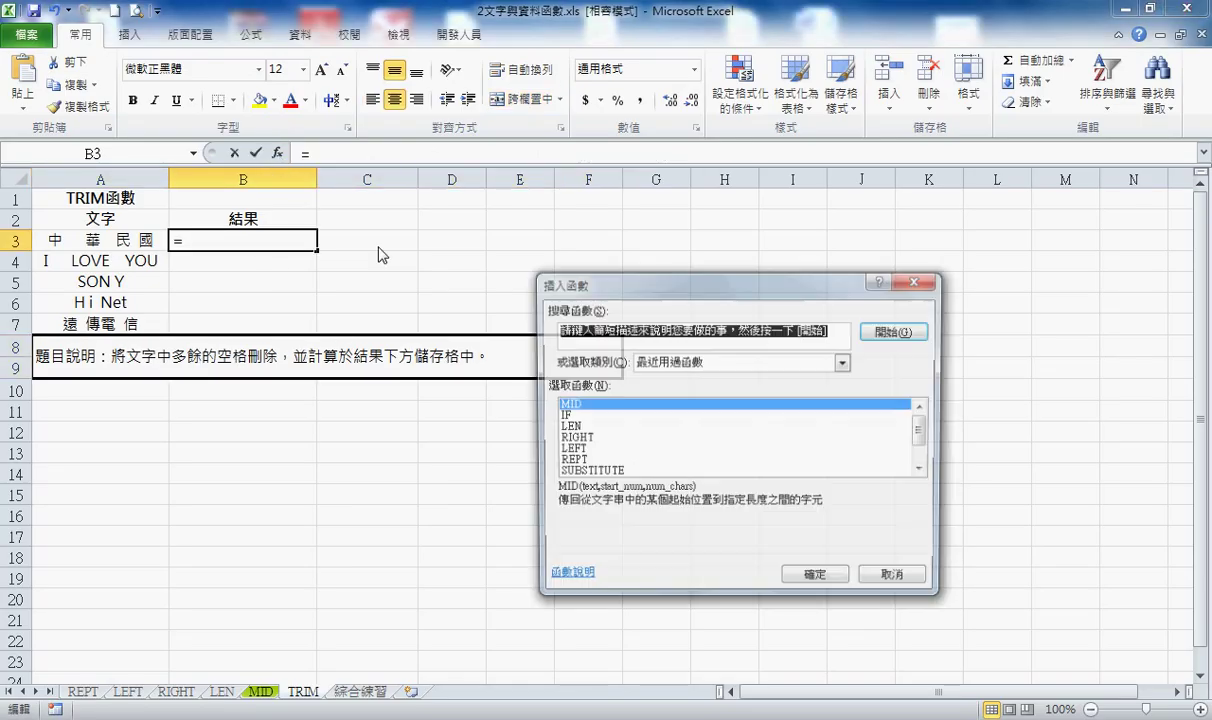
left_click(650, 366)
left_click(650, 392)
left_click(645, 461)
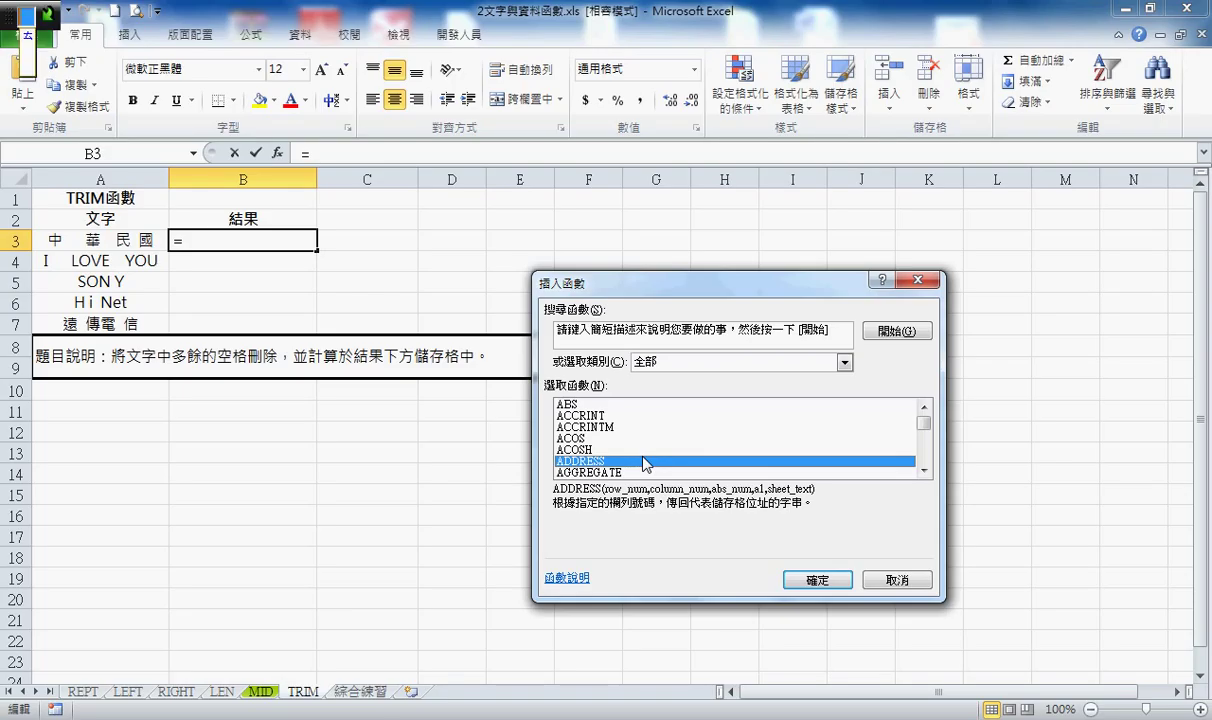
type("tr")
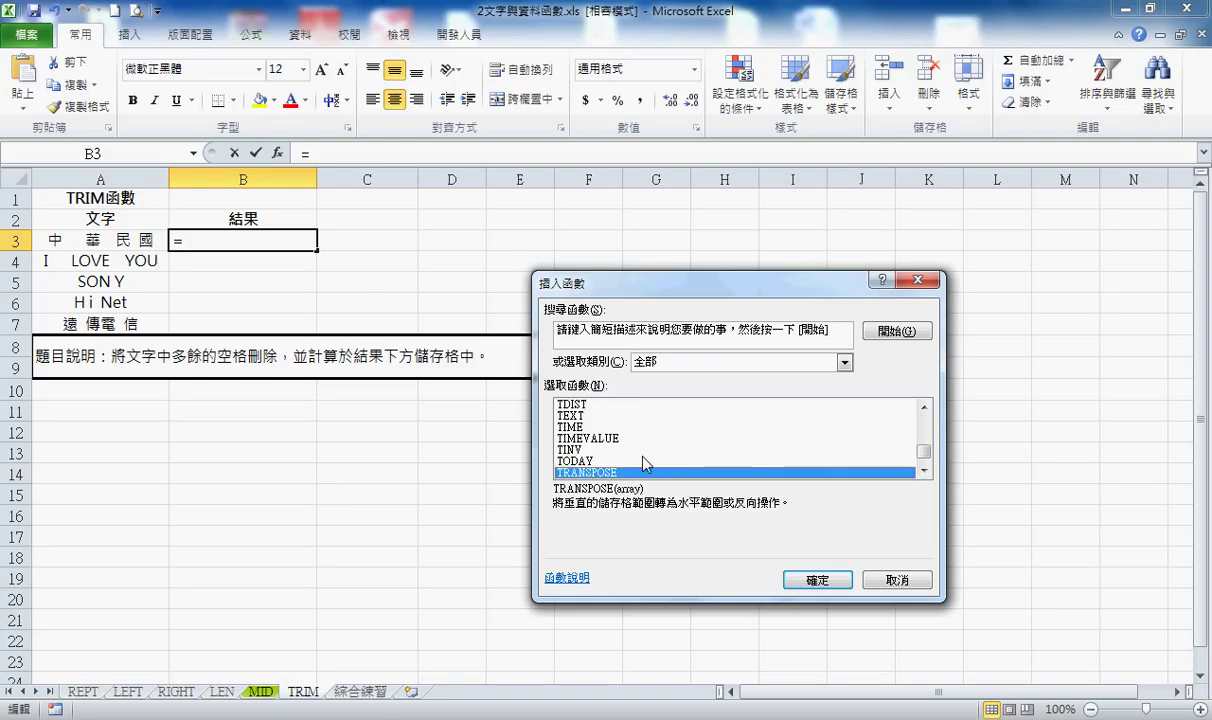
type("i")
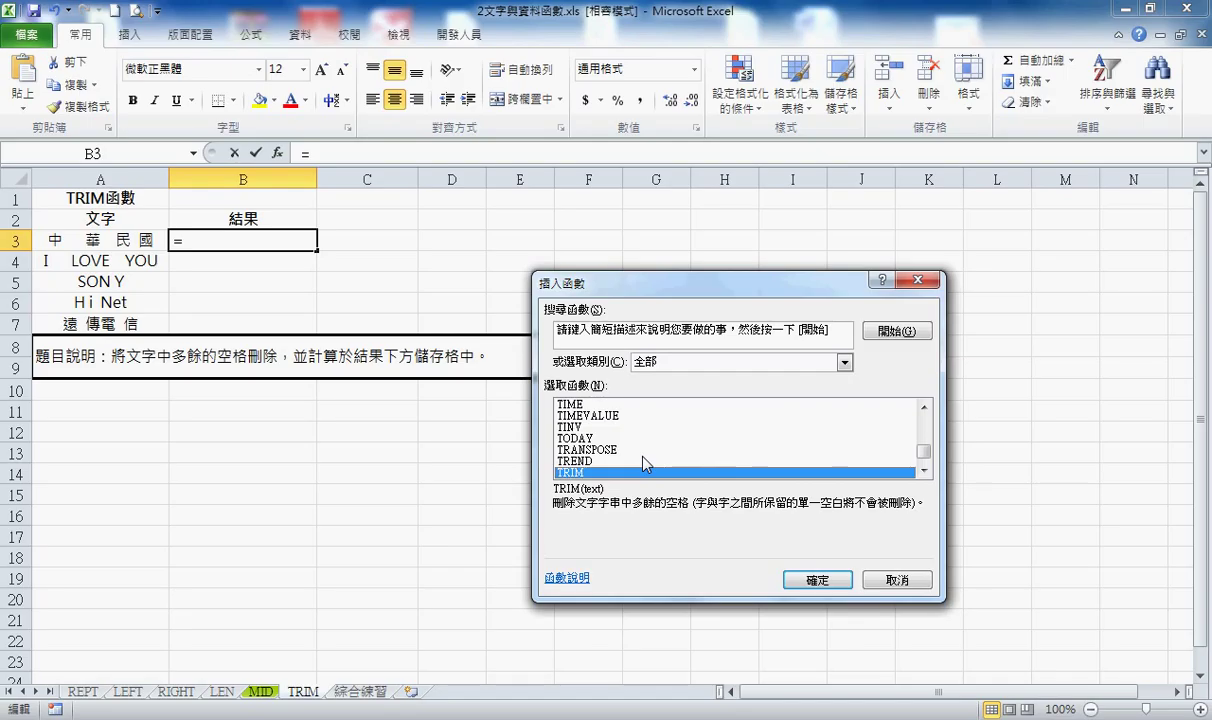
key("Return")
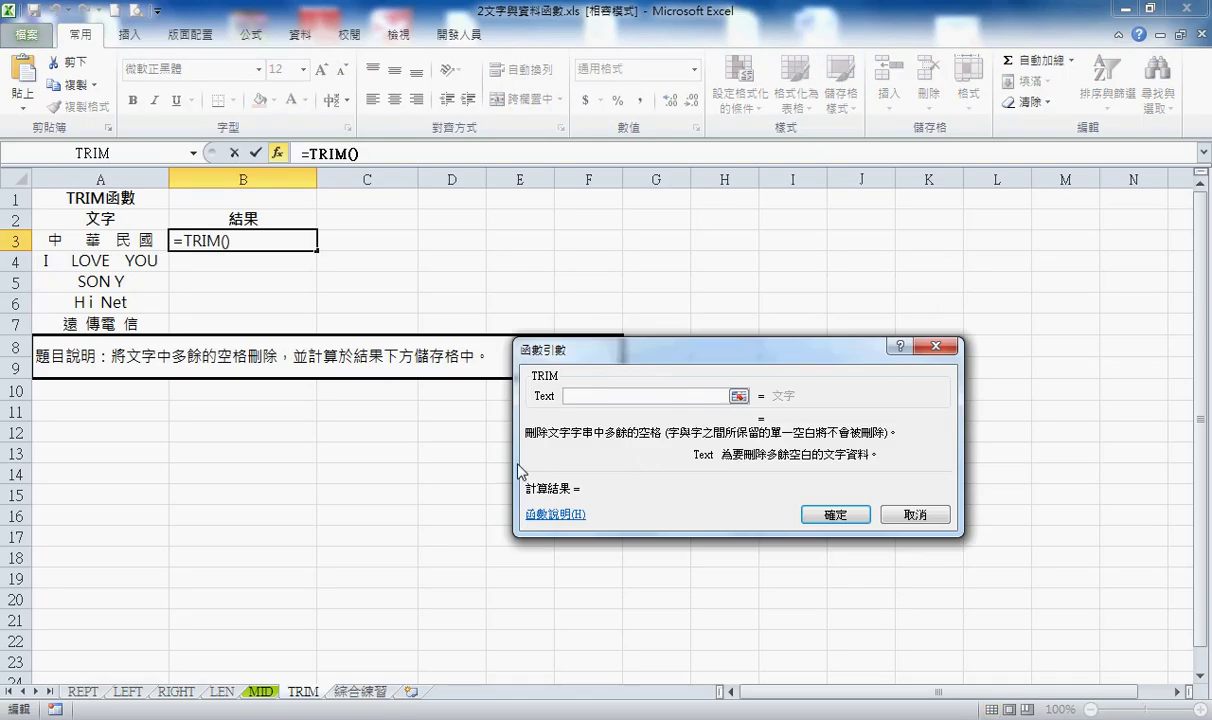
left_click(161, 245)
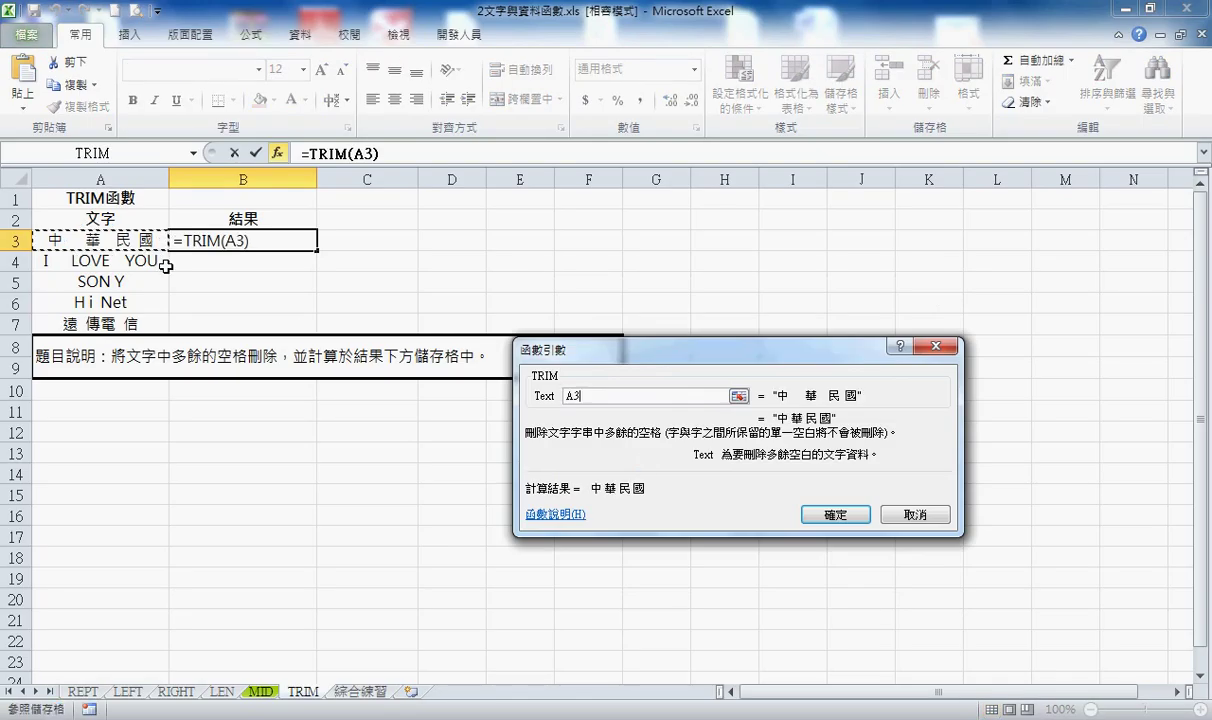
left_click(845, 517)
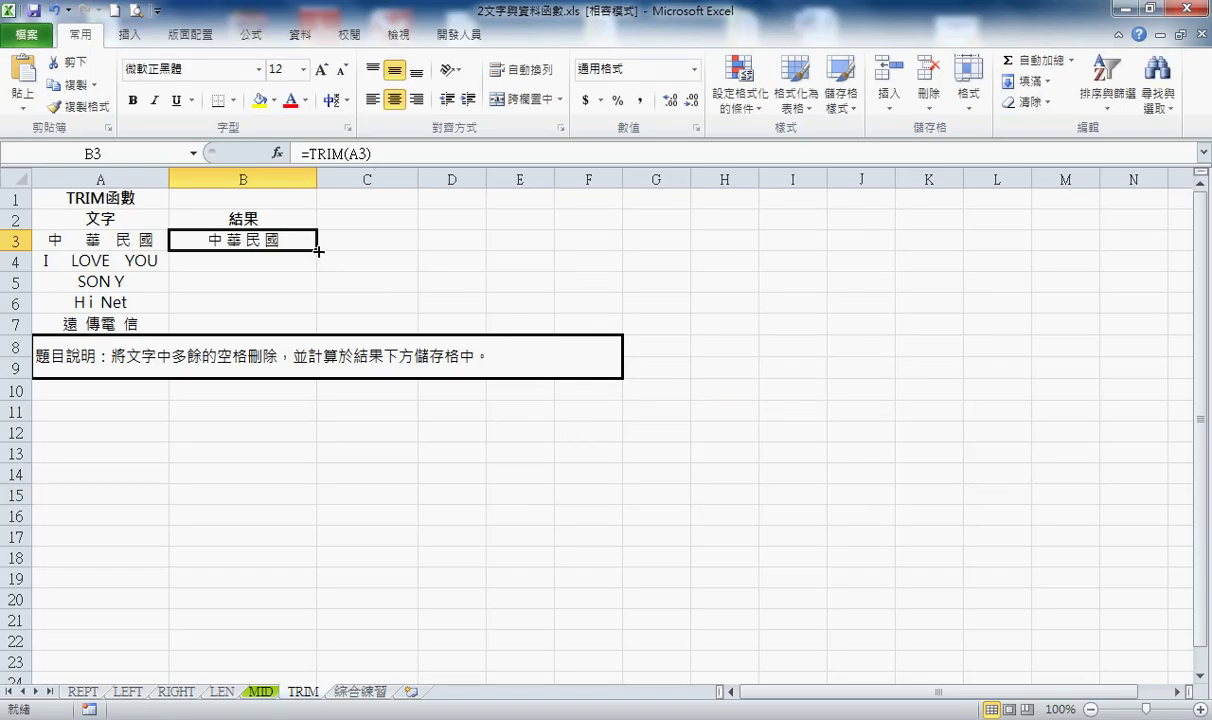
Copy B3's TRIM formula down to B7, giving trimmed results like I LOVE YOU and SON Y.
left_click_drag(317, 250, 300, 327)
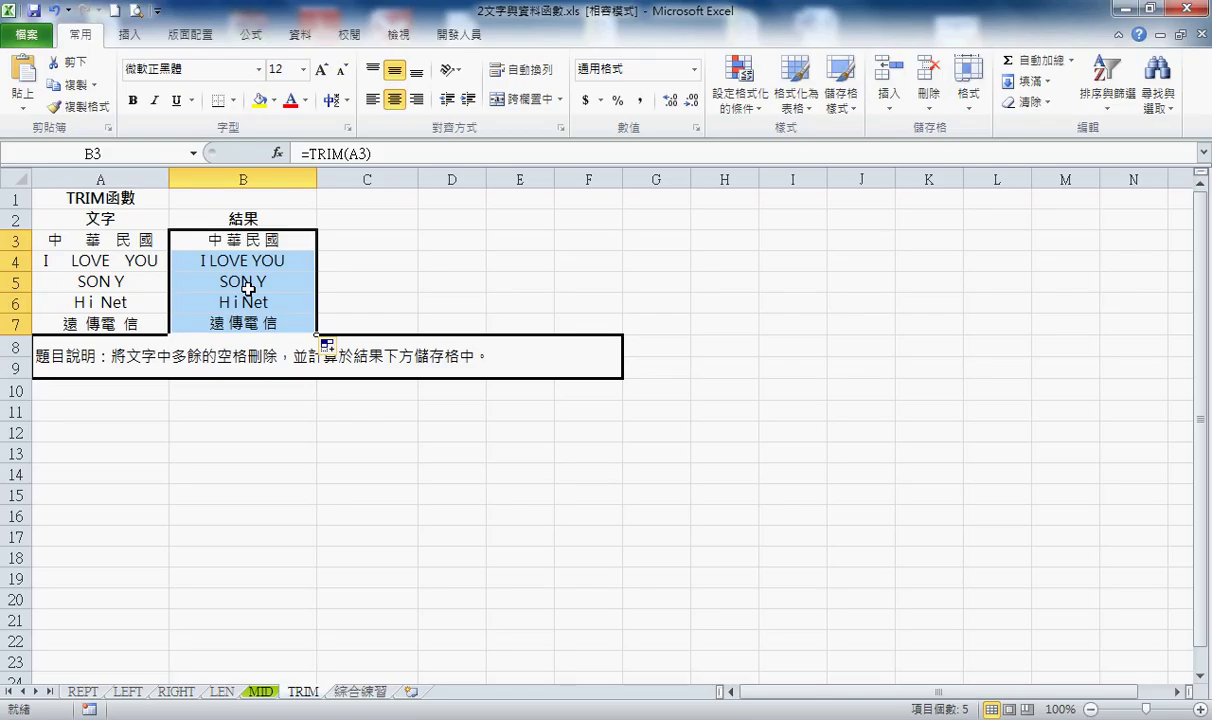
left_click(257, 241)
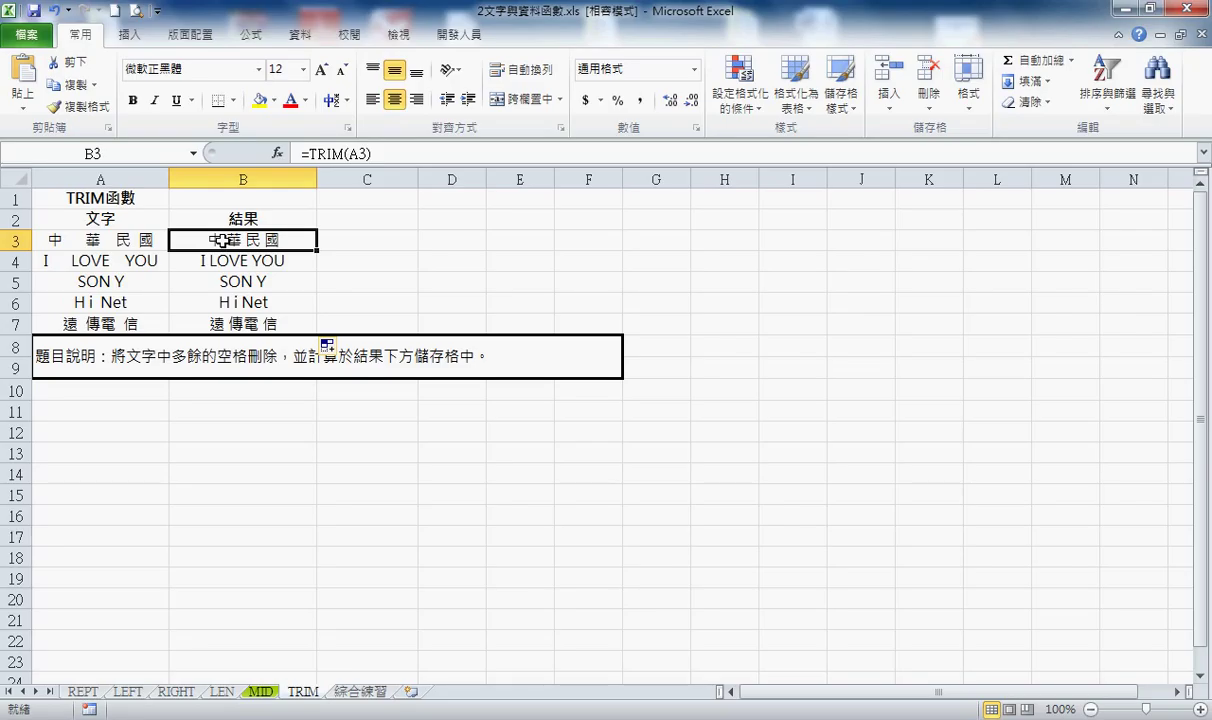
left_click(368, 239)
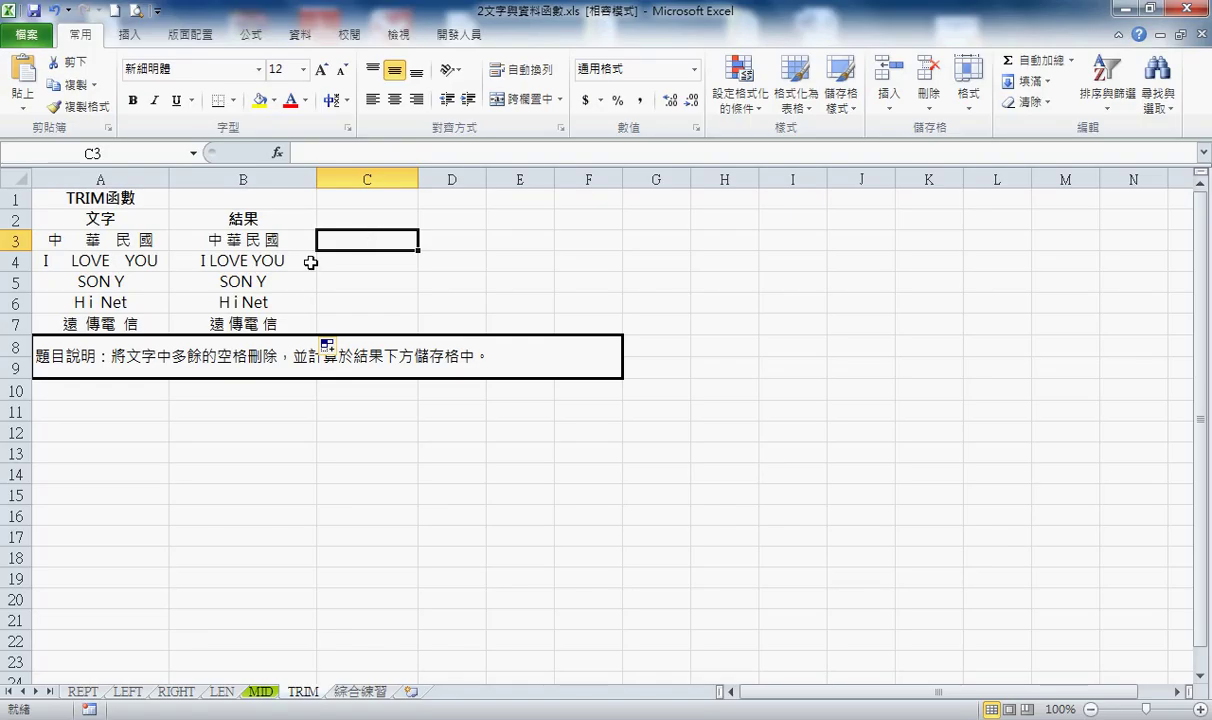
Bring up Insert Function for C3 and clear the placeholder text from its search box.
left_click(278, 155)
key("Escape")
left_click(277, 155)
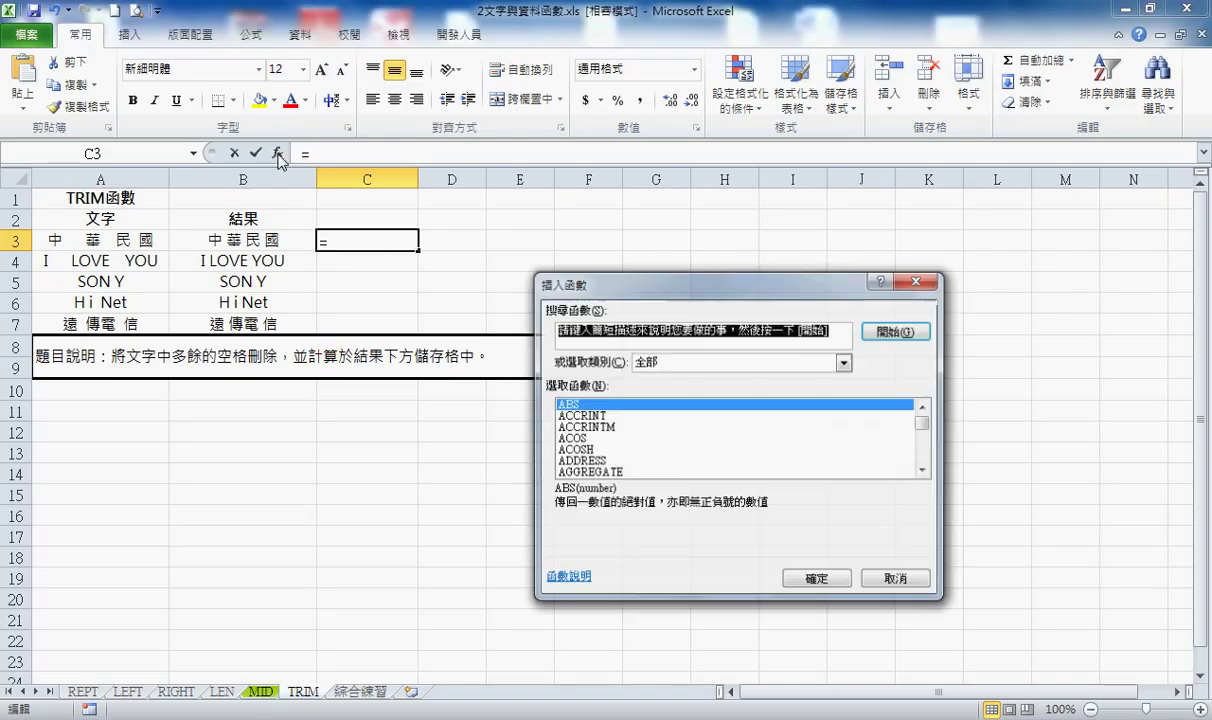
left_click_drag(585, 288, 405, 205)
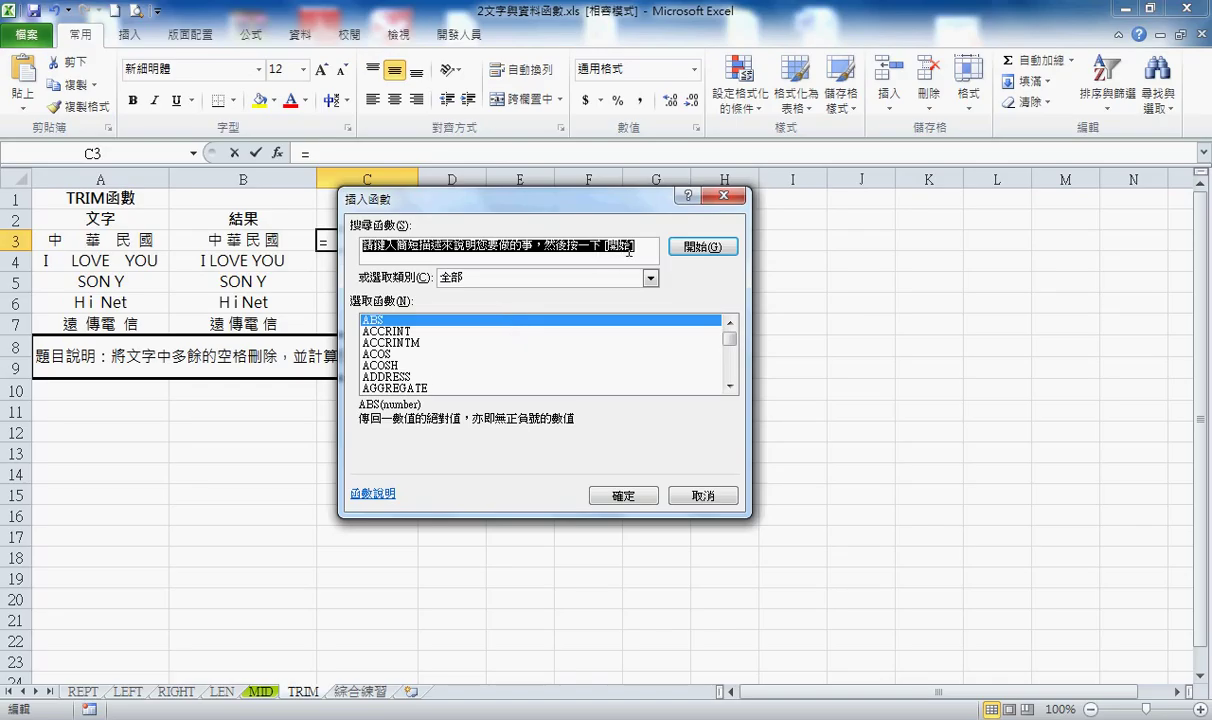
key("BackSpace")
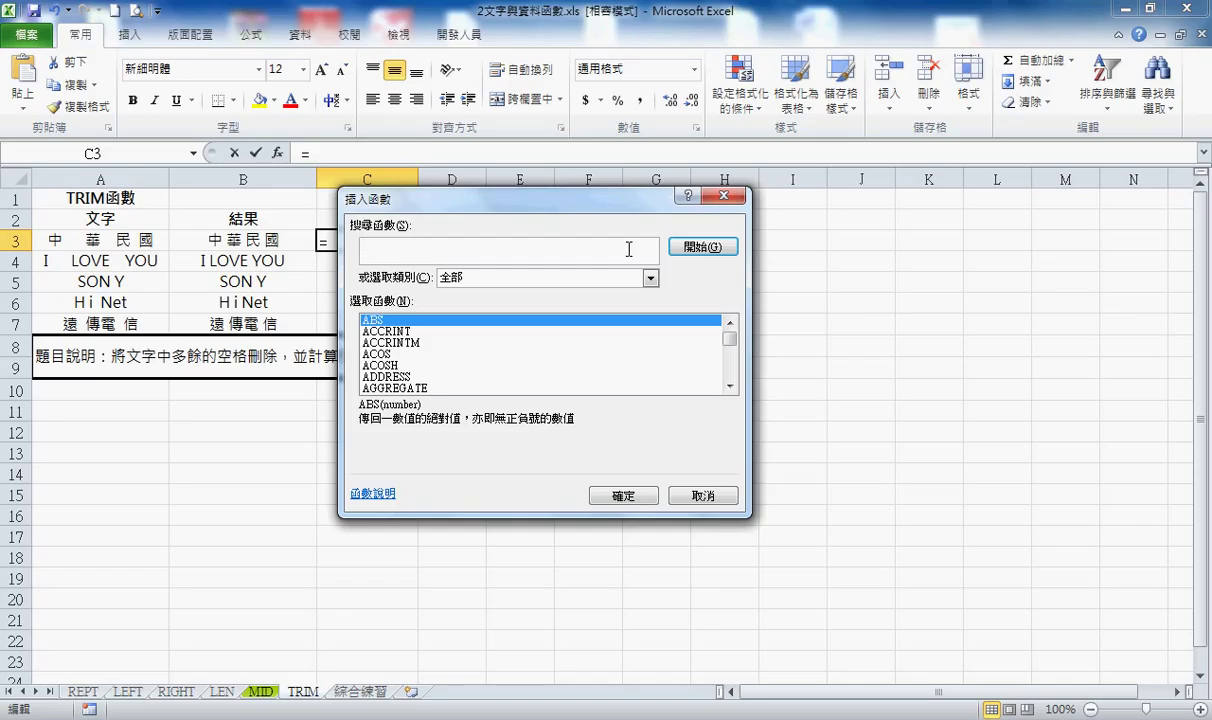
Search the function list for 取代 so SUBSTITUTE appears as the top recommendation.
type("取")
type("代")
left_click(716, 248)
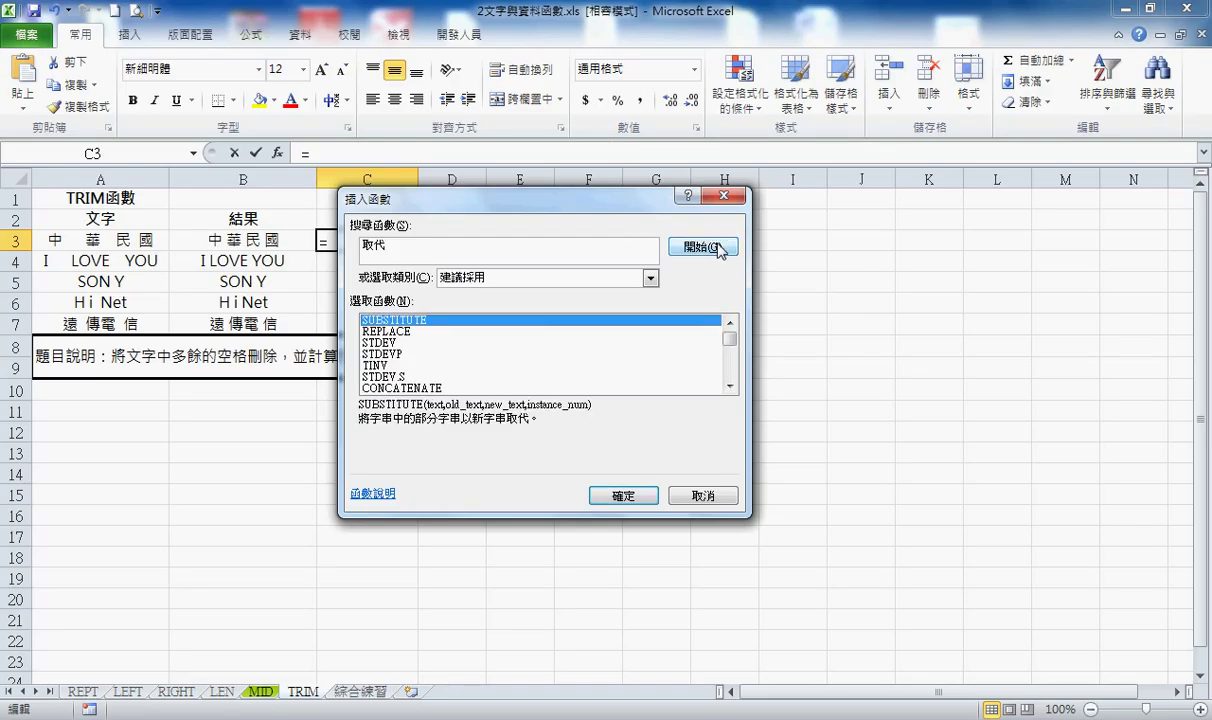
left_click(563, 250)
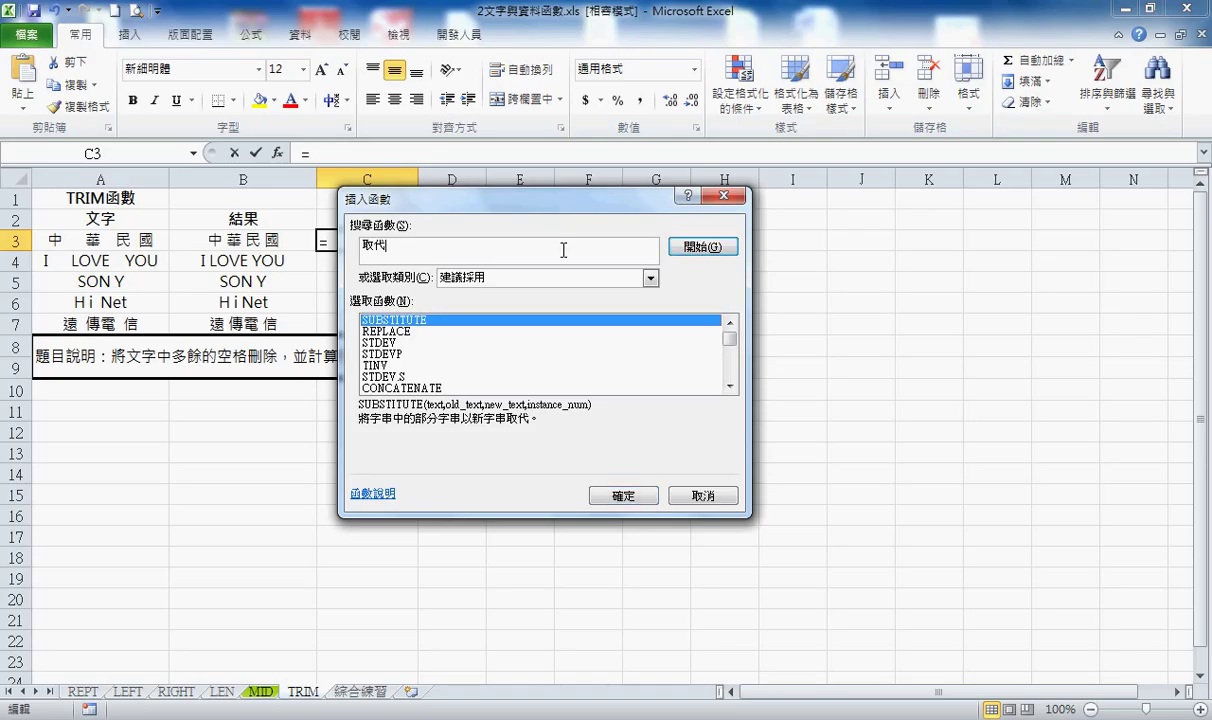
left_click(697, 250)
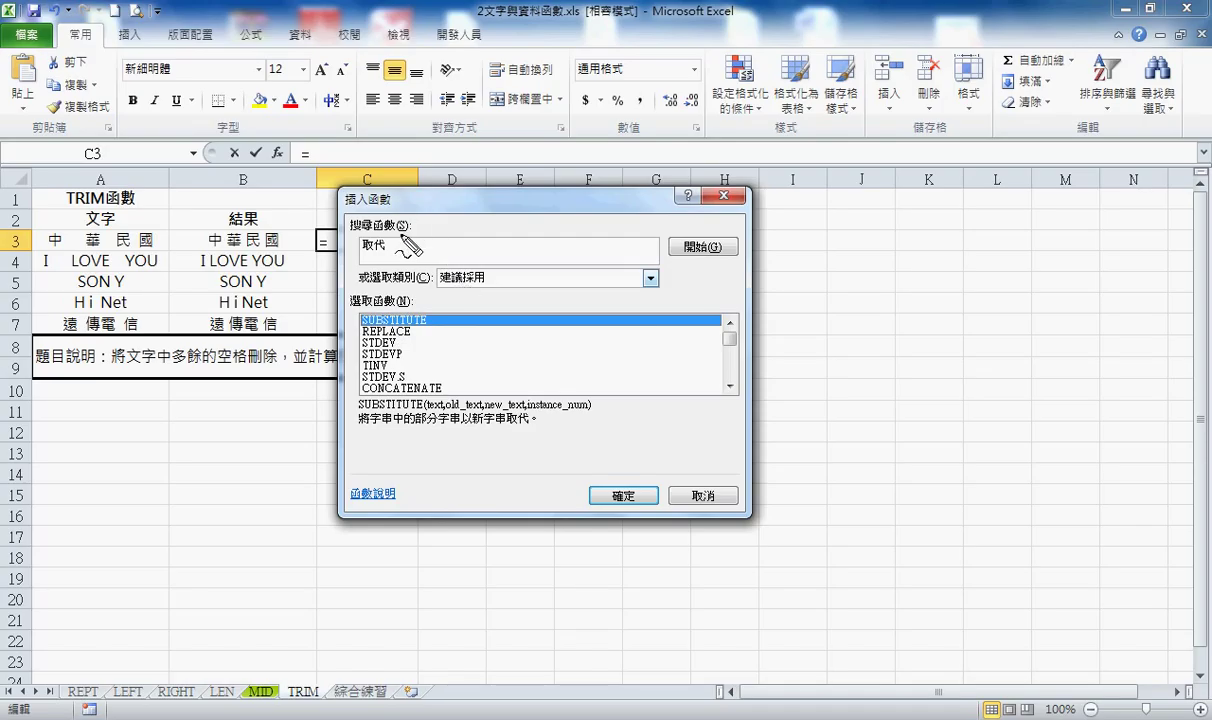
left_click_drag(390, 240, 393, 253)
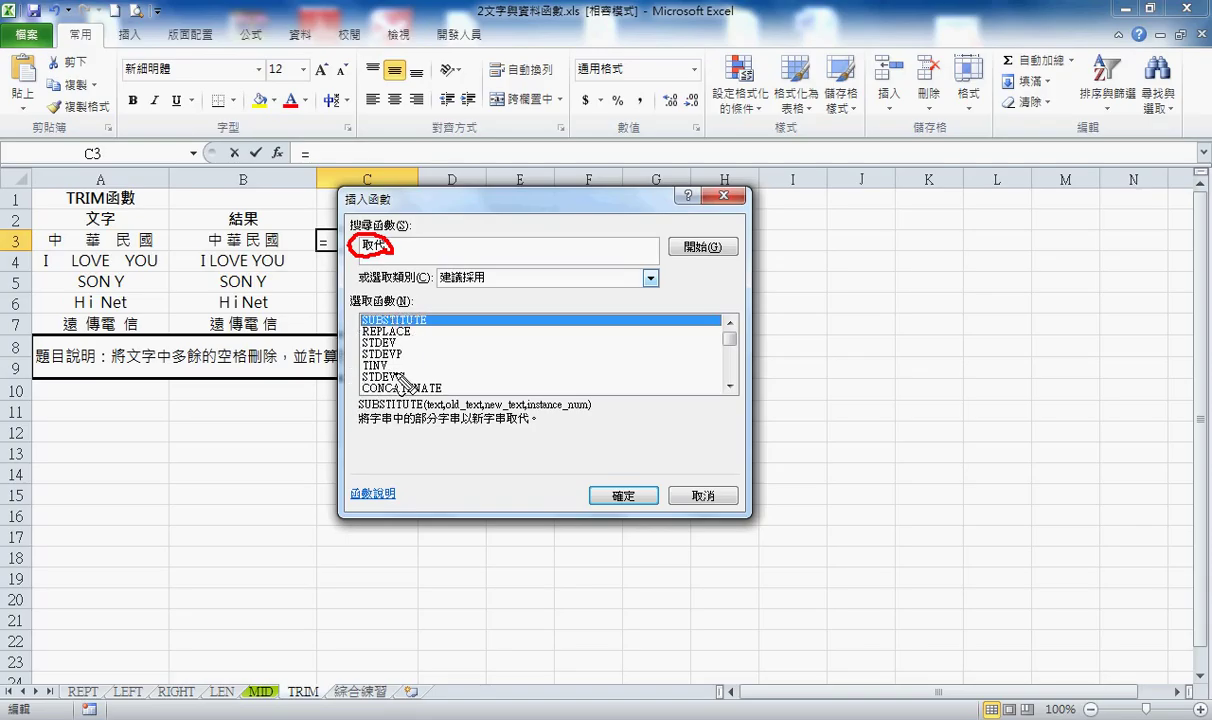
key("Escape")
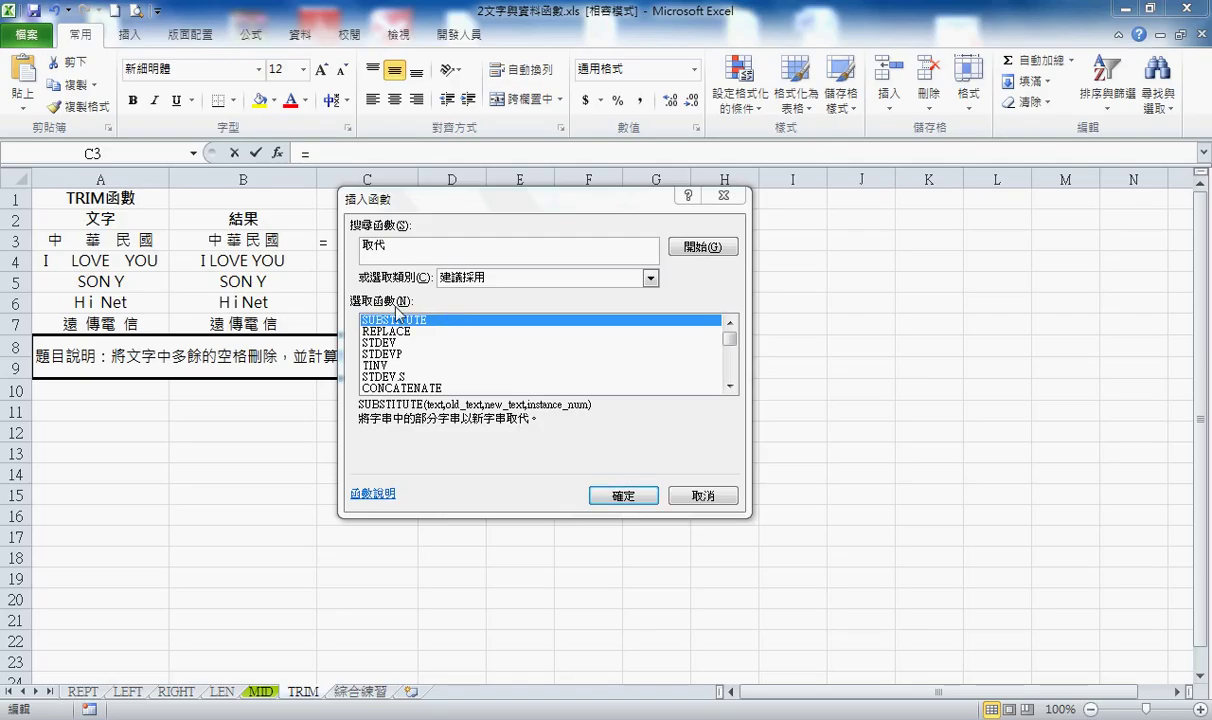
Build =SUBSTITUTE(A3," ","") in C3, turning A3's text into 中華民國.
left_click(622, 495)
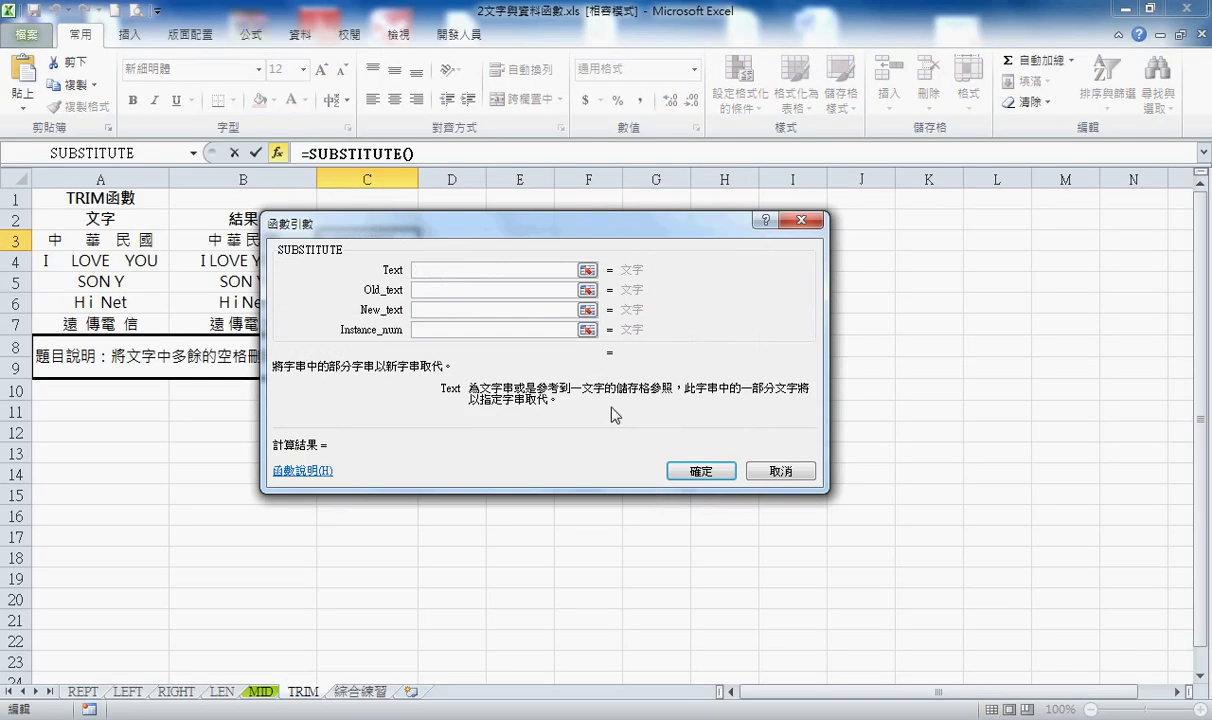
left_click_drag(531, 216, 648, 342)
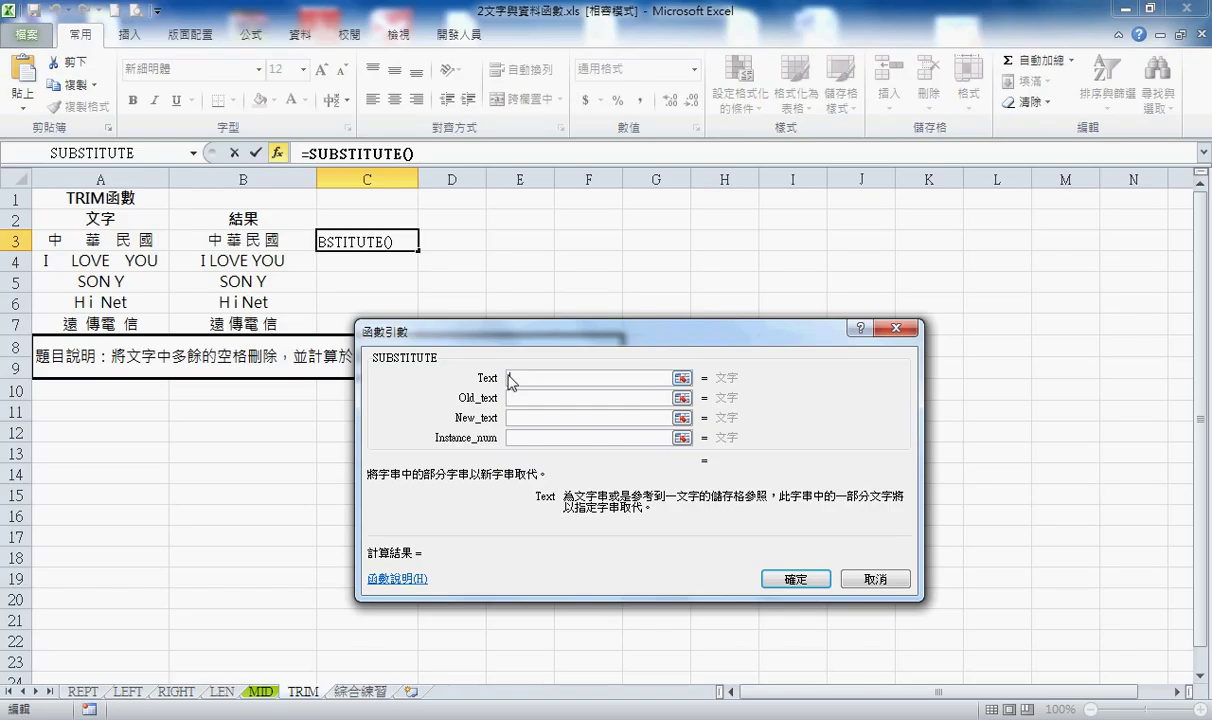
left_click(61, 240)
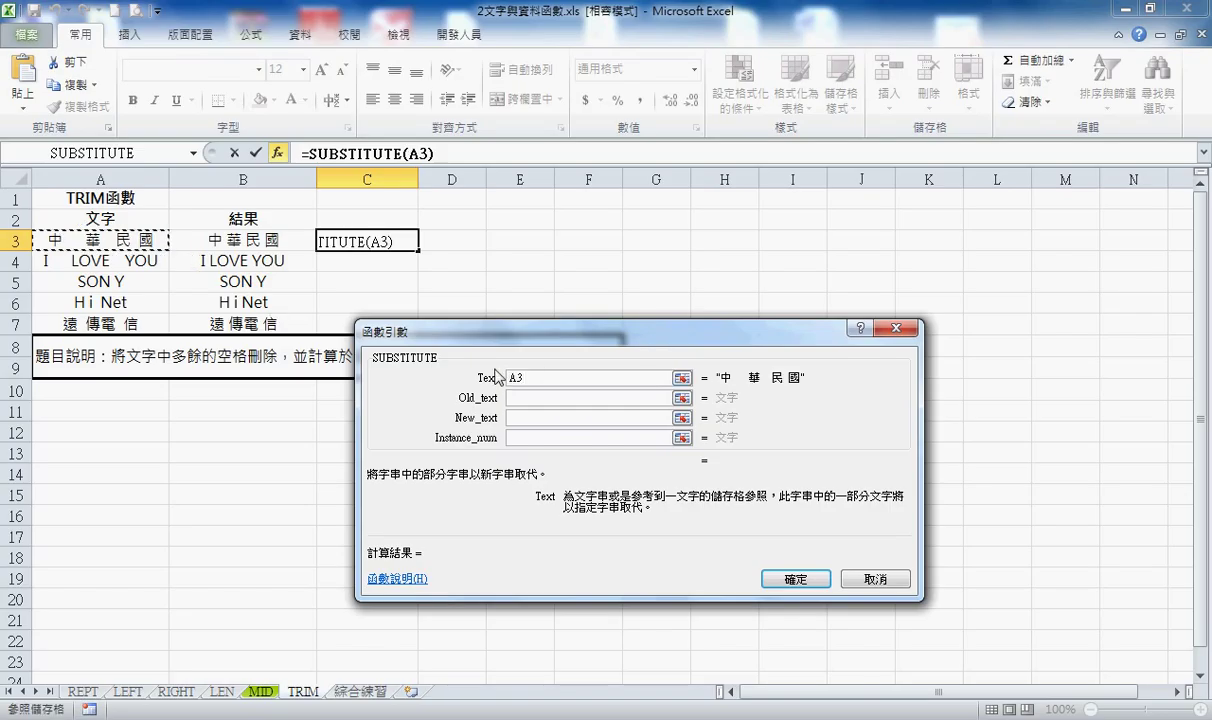
left_click(527, 398)
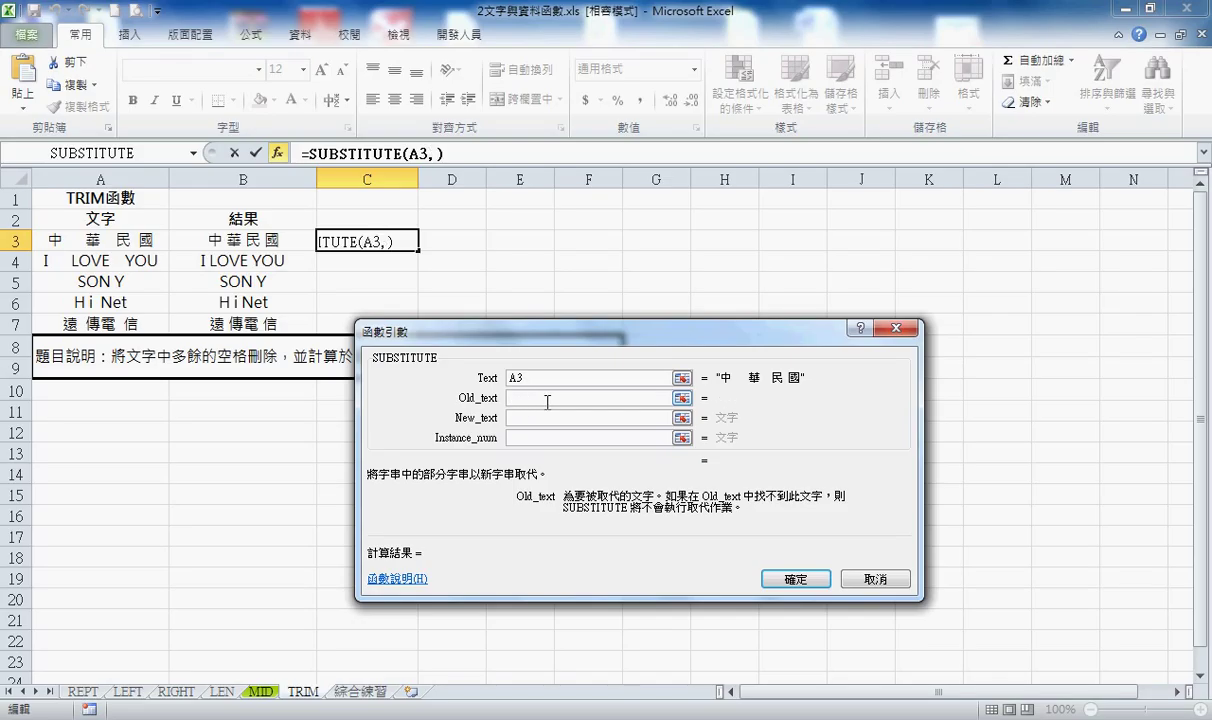
left_click(545, 418)
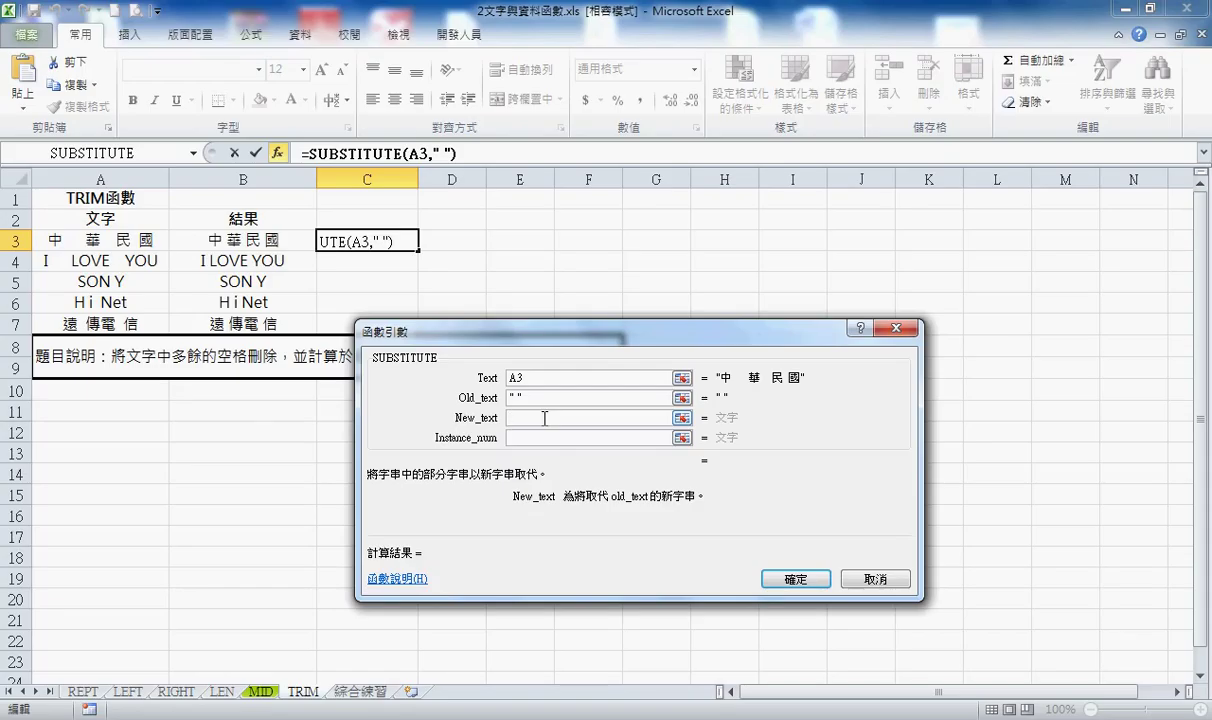
type("\"\"")
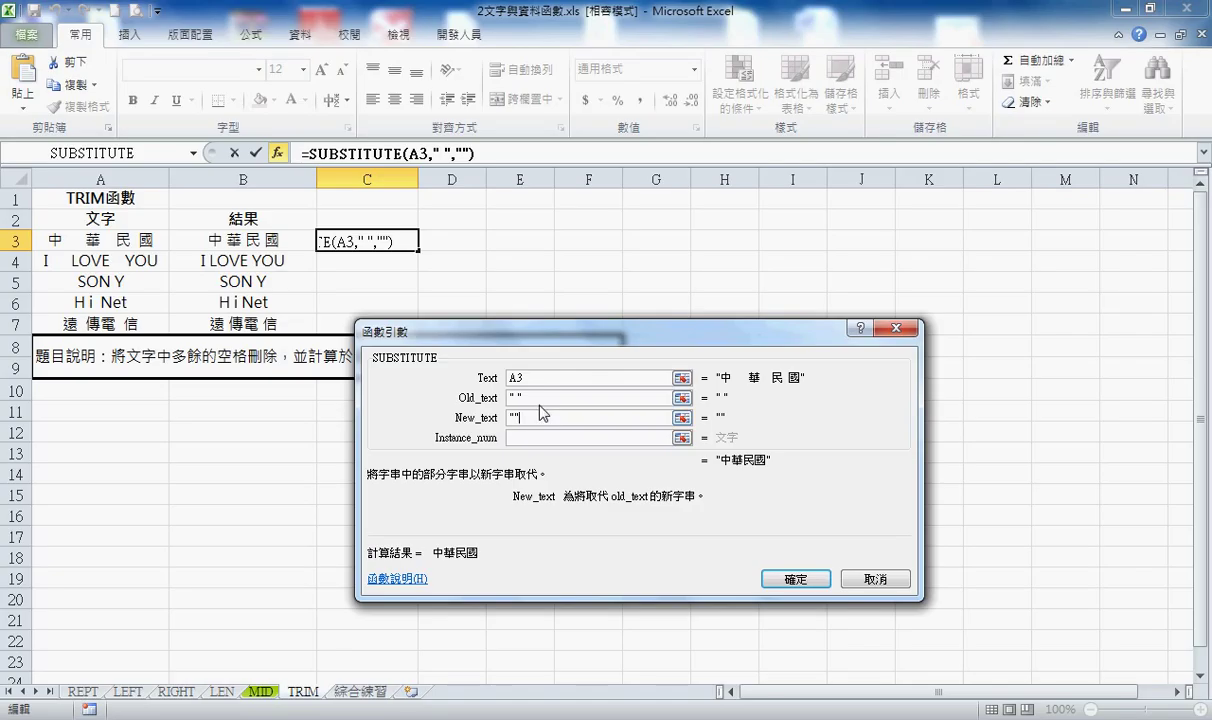
left_click(543, 397)
double_click(517, 418)
left_click(546, 437)
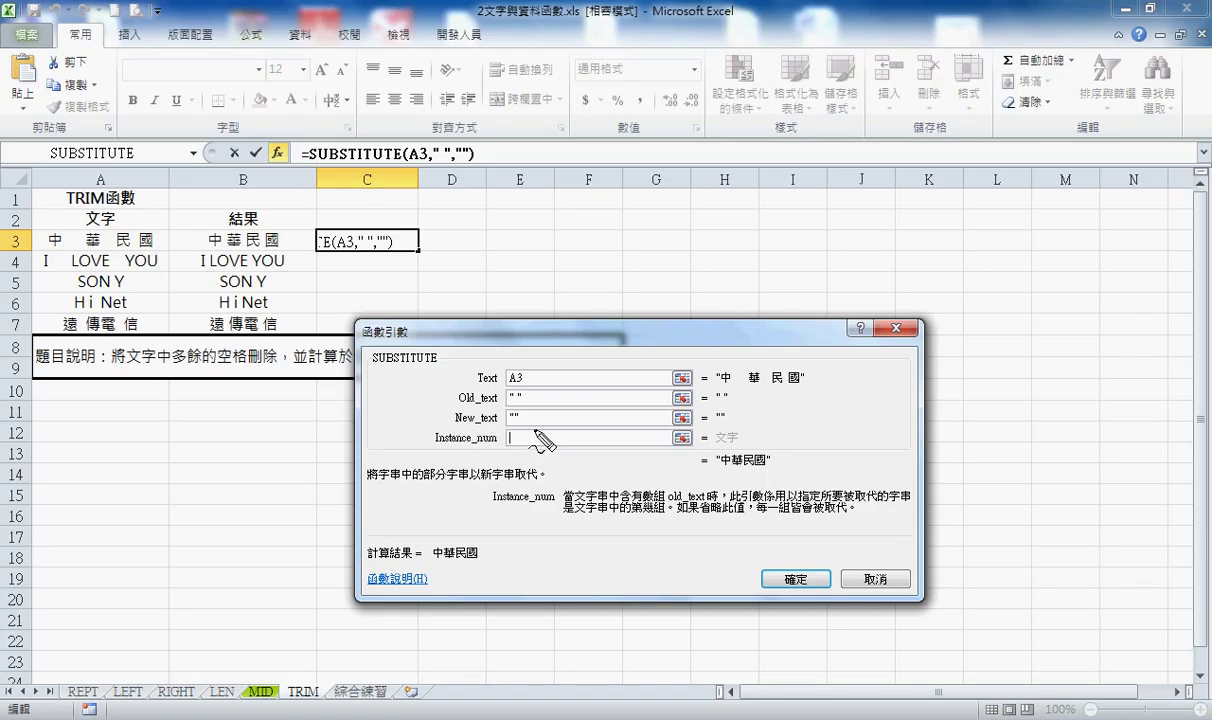
mouse_move(500, 424)
left_mouse_down()
mouse_move(485, 371)
mouse_move(502, 426)
left_mouse_up()
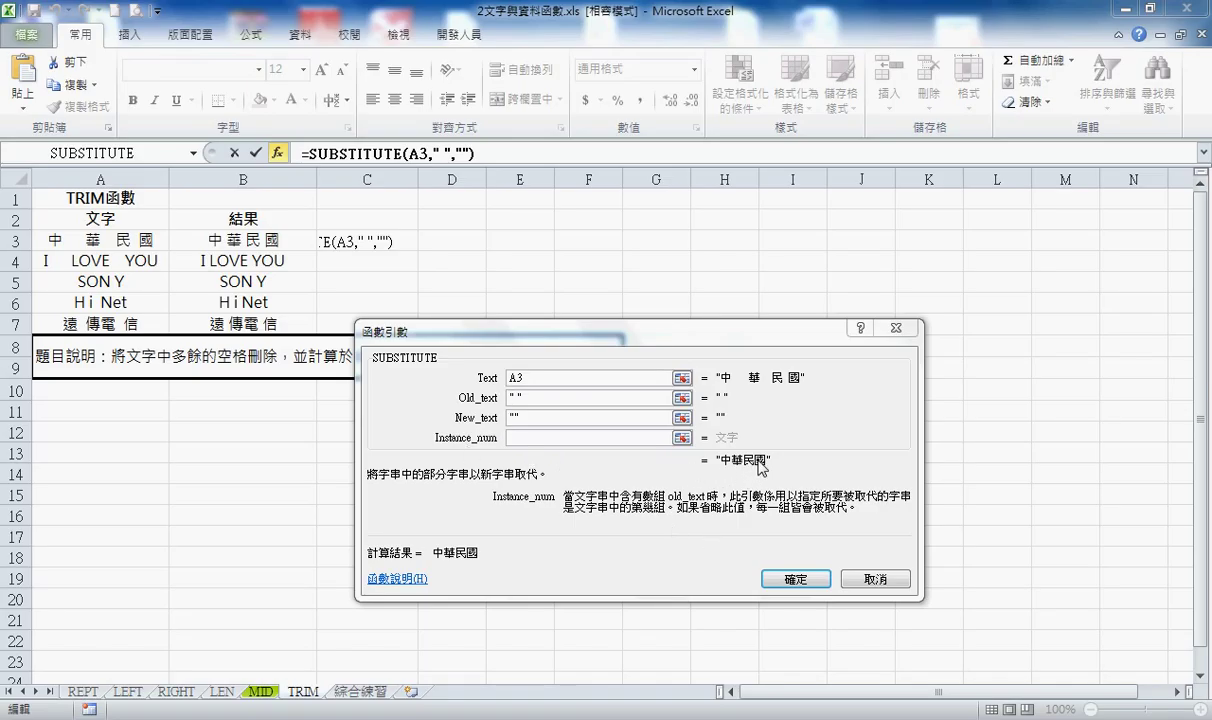
left_click(790, 577)
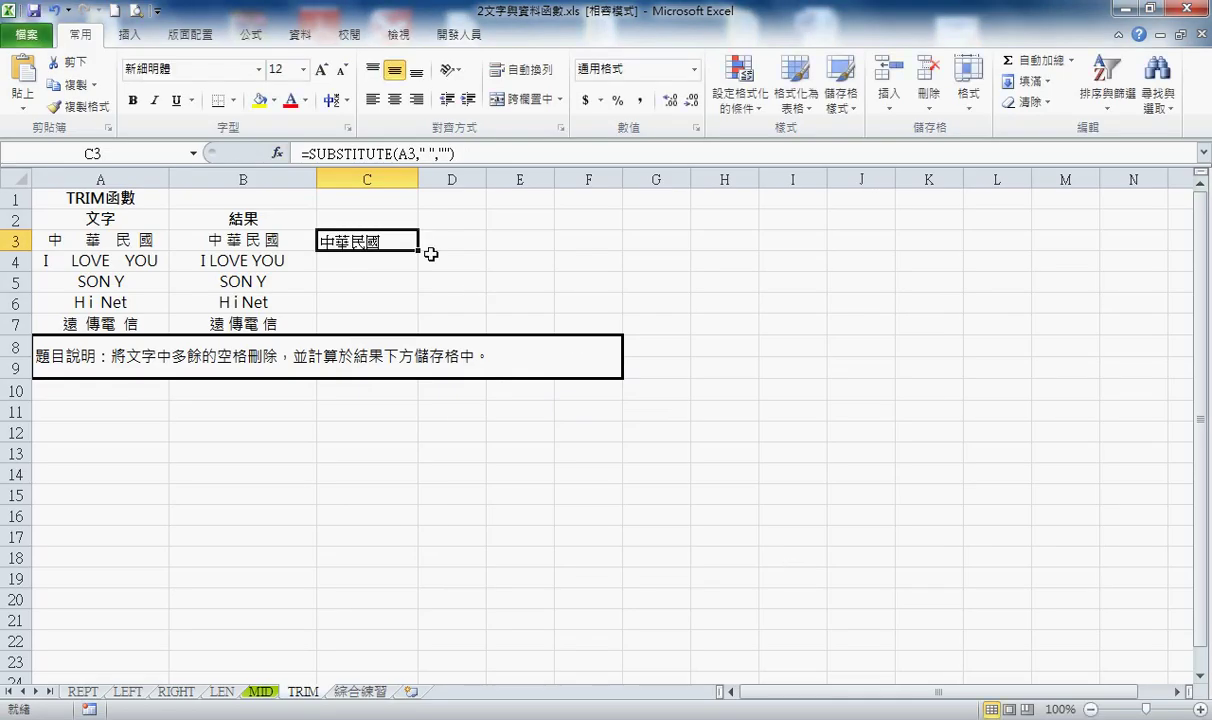
Fill C3's SUBSTITUTE formula down to C7 and compare the copies with column B's TRIM formulas.
left_click_drag(420, 252, 400, 322)
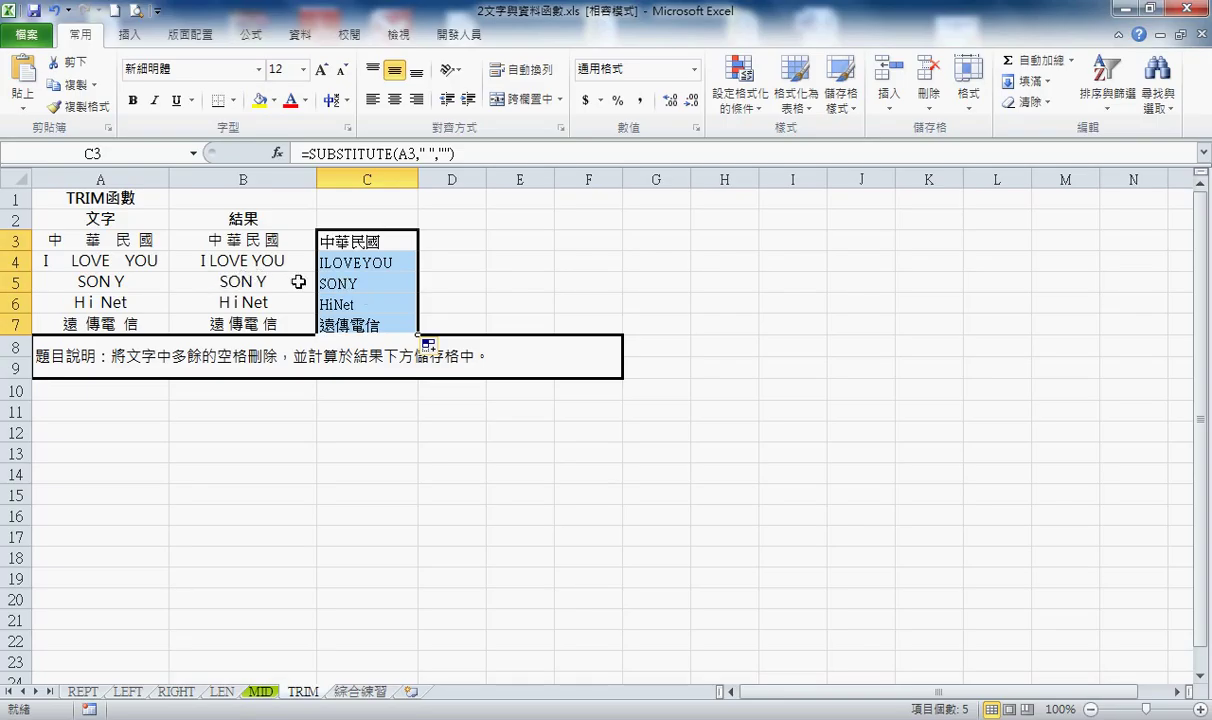
left_click(360, 261)
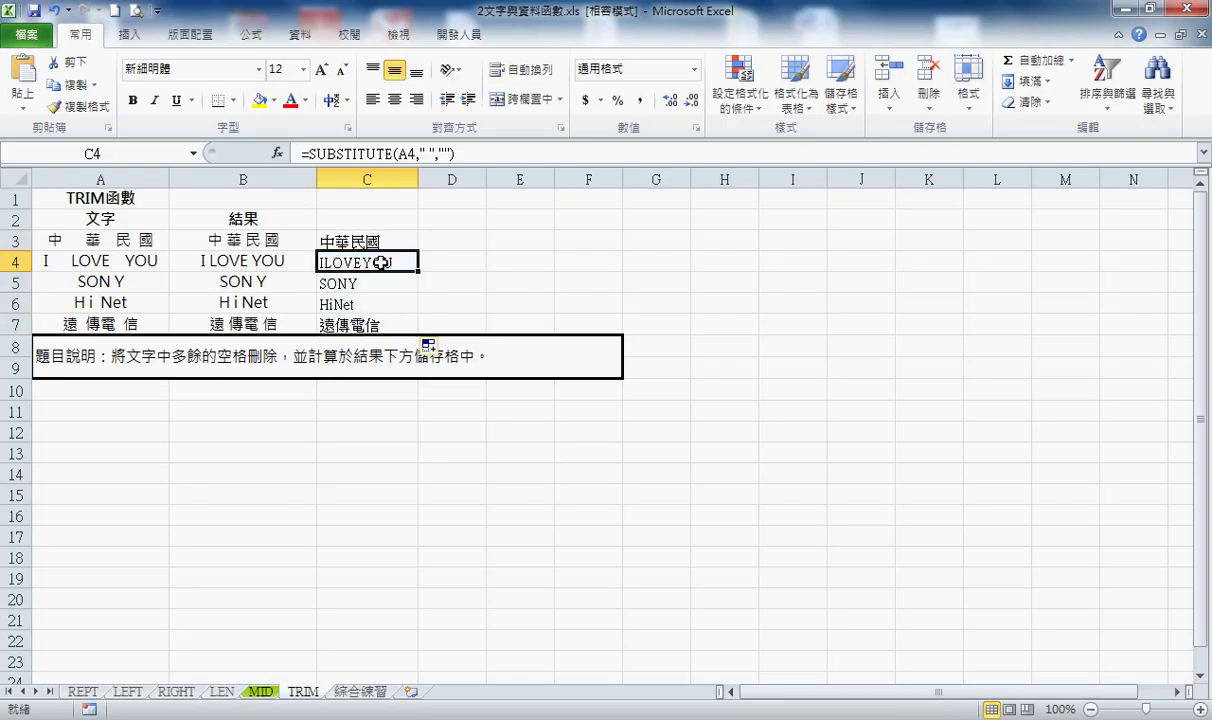
left_click(225, 251)
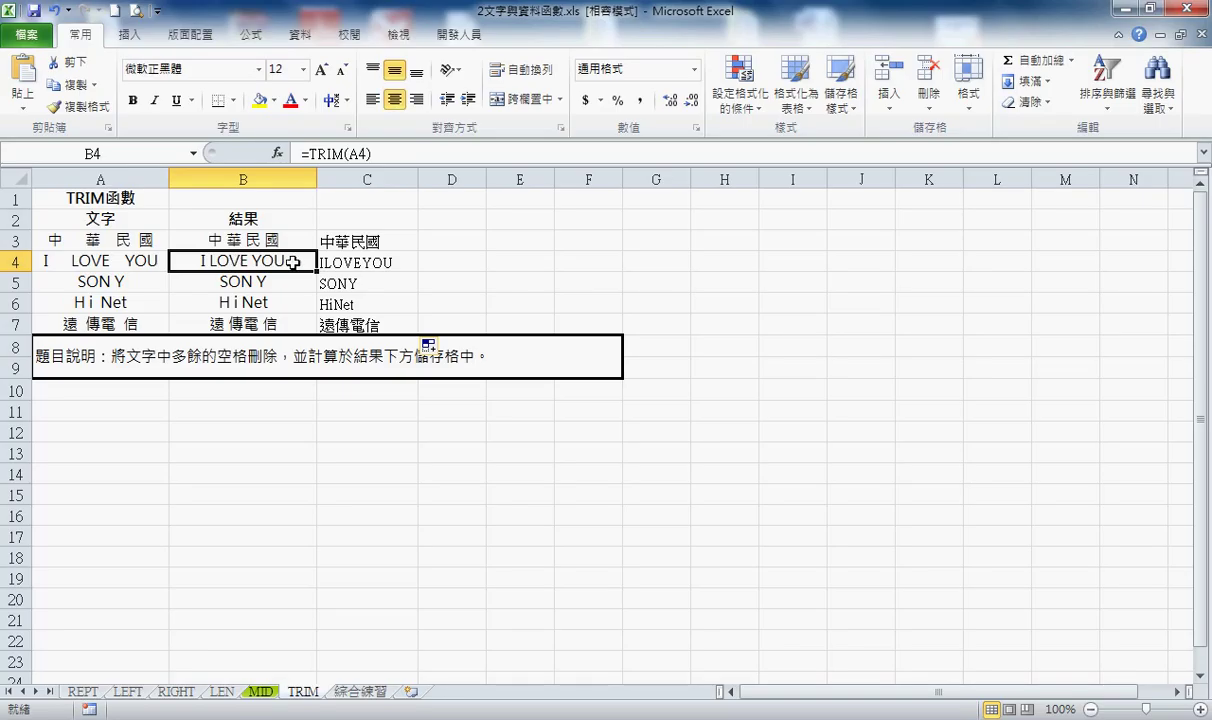
left_click(358, 265)
left_click(335, 282)
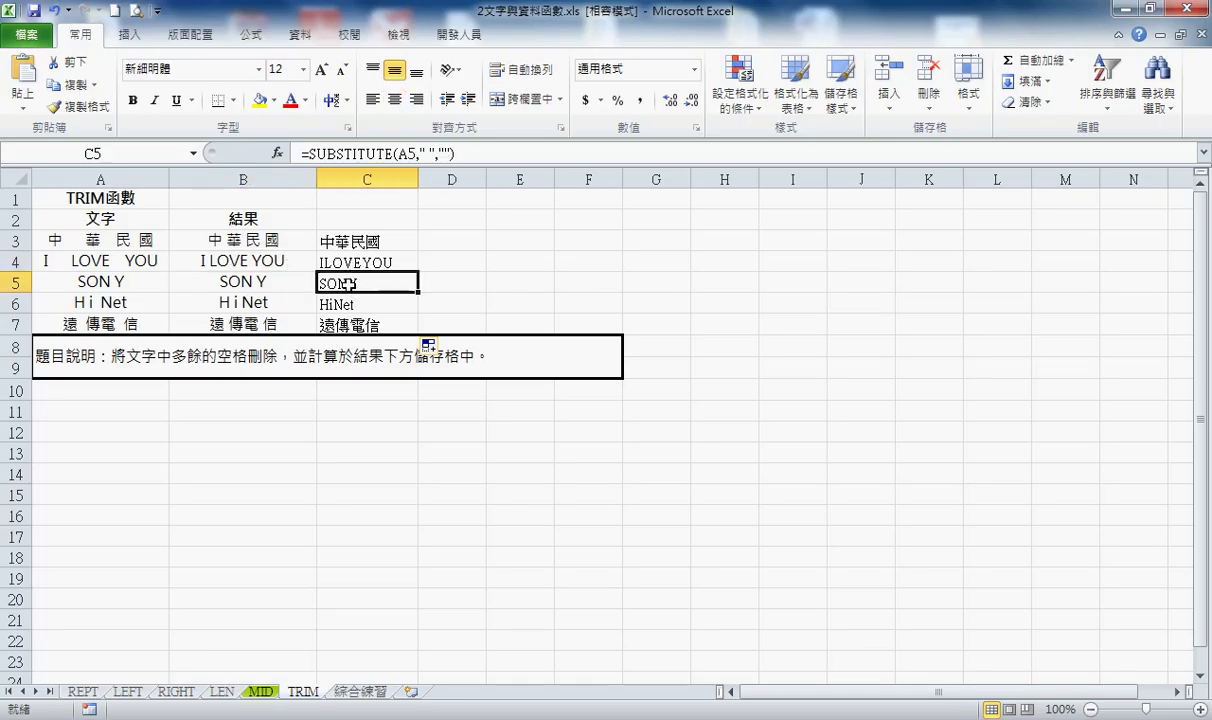
left_click(350, 324)
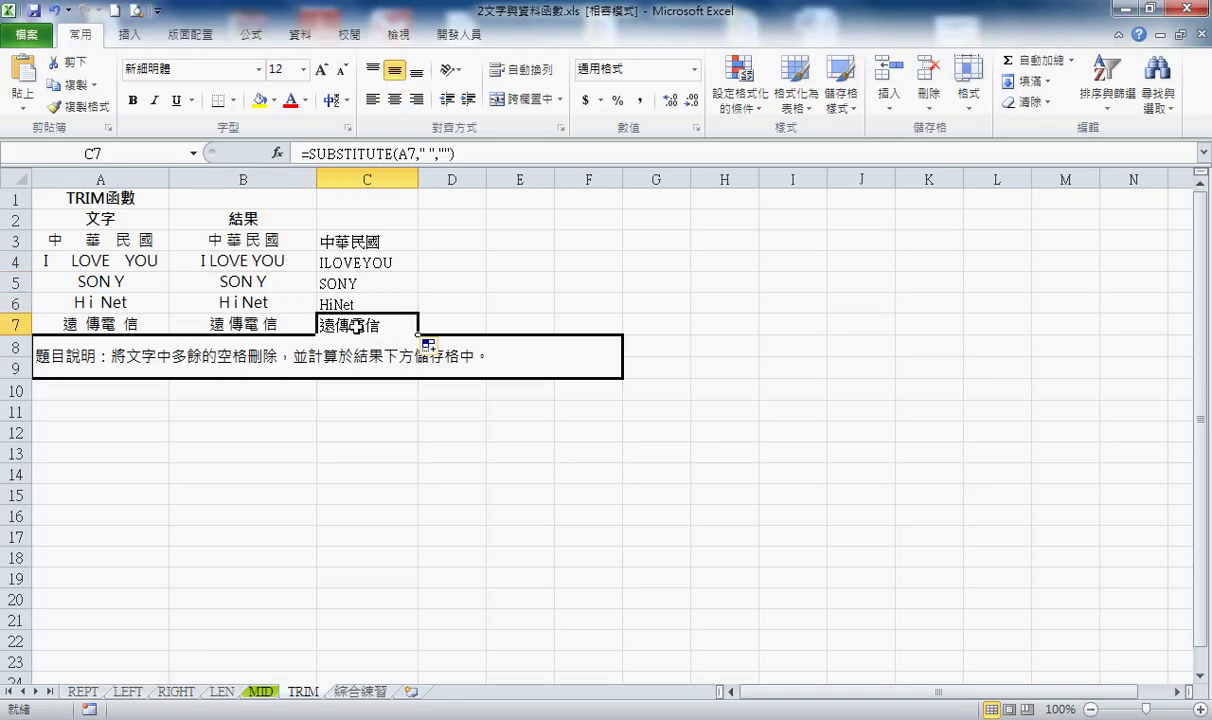
left_click(360, 240)
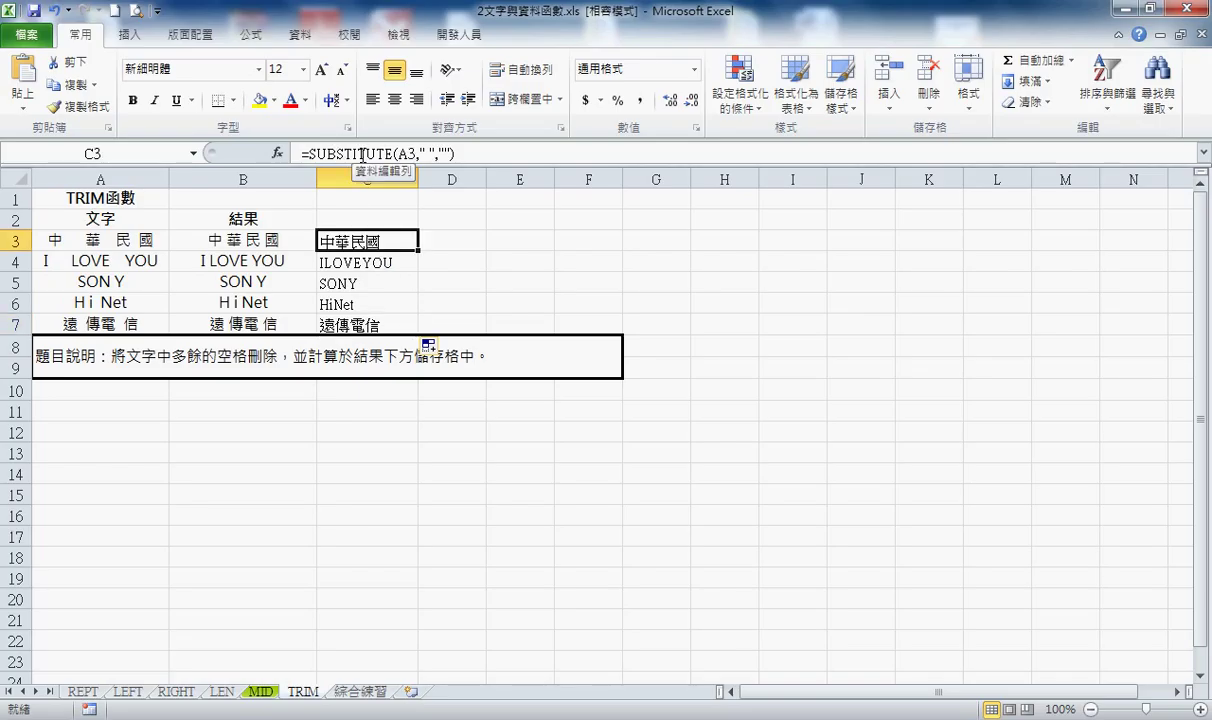
Delete the existing SUBSTITUTE formula from C3.
left_click(357, 153)
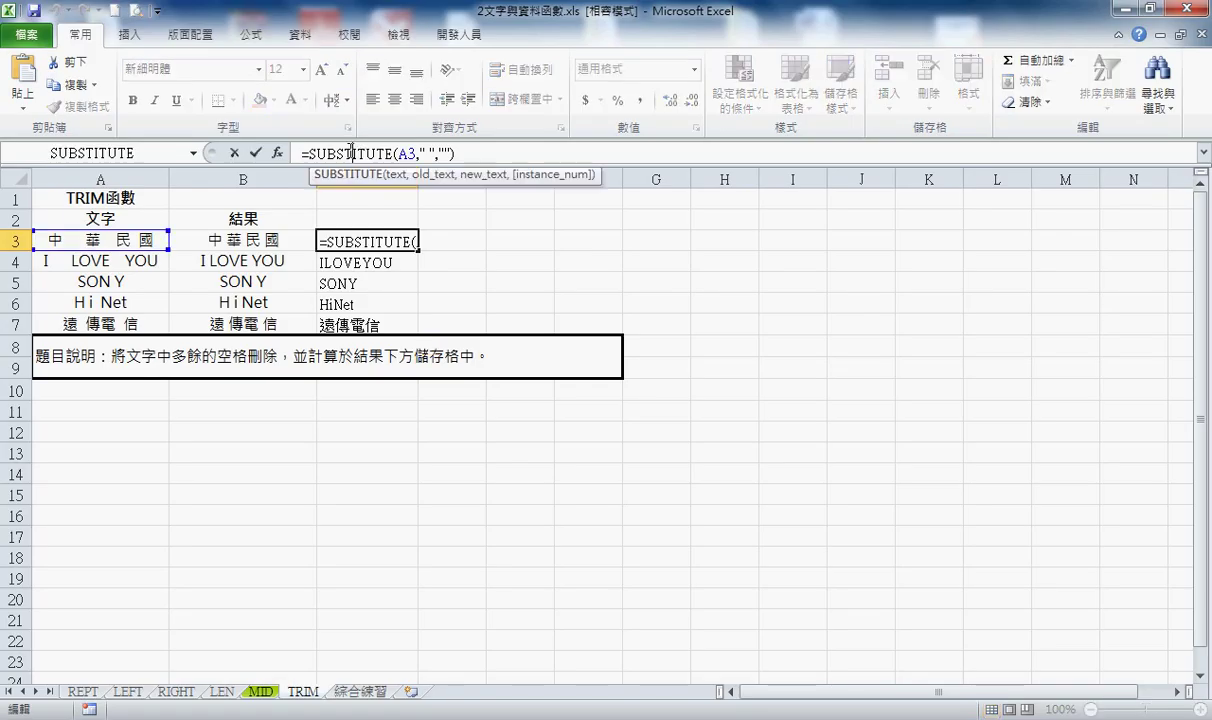
left_click(277, 153)
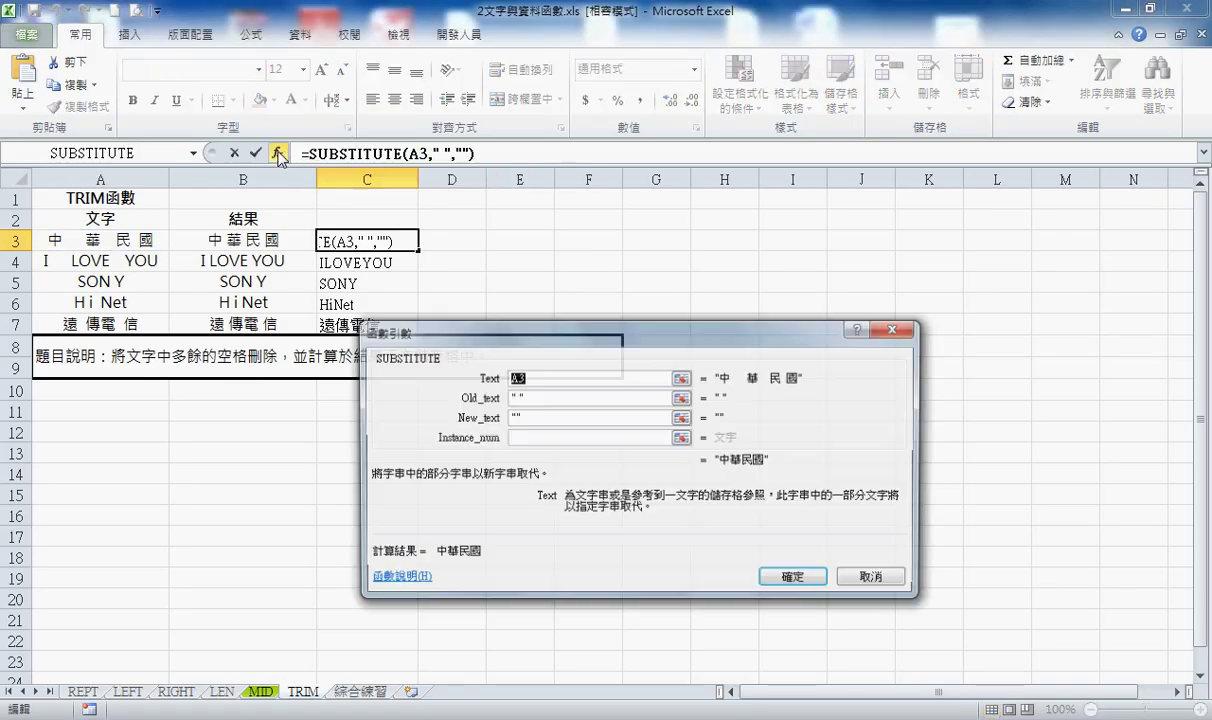
left_click(875, 579)
left_click_drag(459, 153, 298, 153)
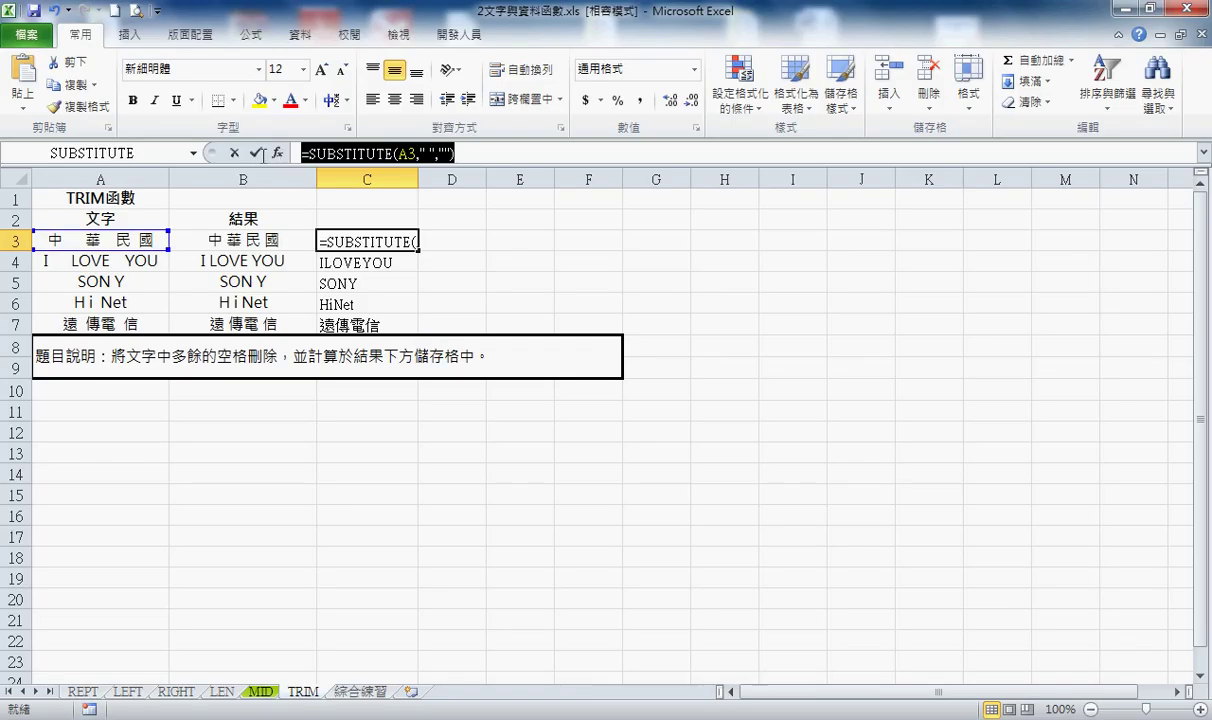
key("BackSpace")
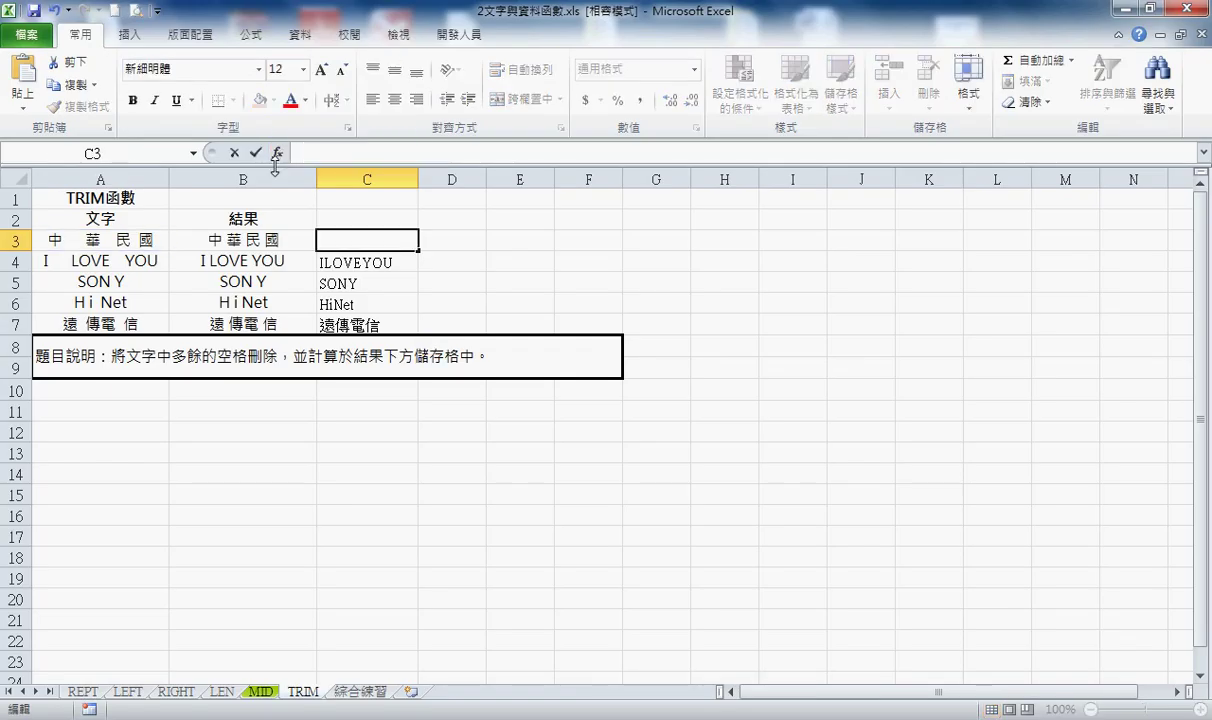
Search functions for 取代, compare REPLACE with SUBSTITUTE, and insert SUBSTITUTE into C3.
left_click(279, 152)
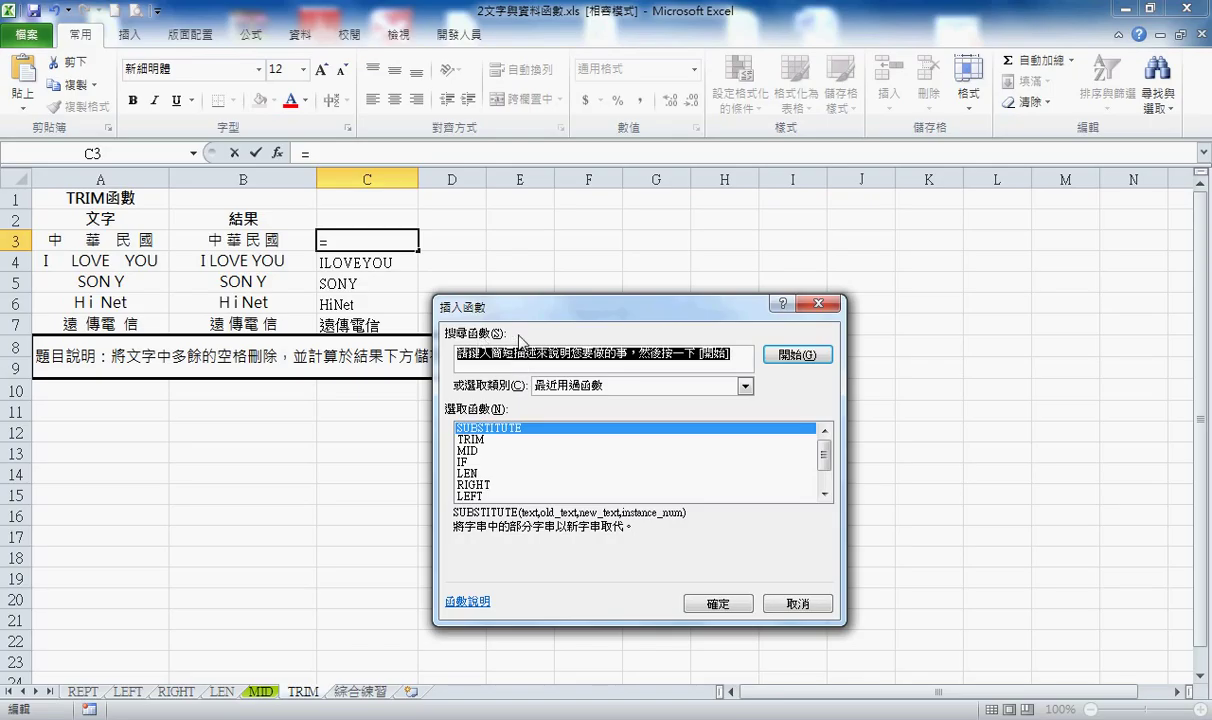
key("BackSpace")
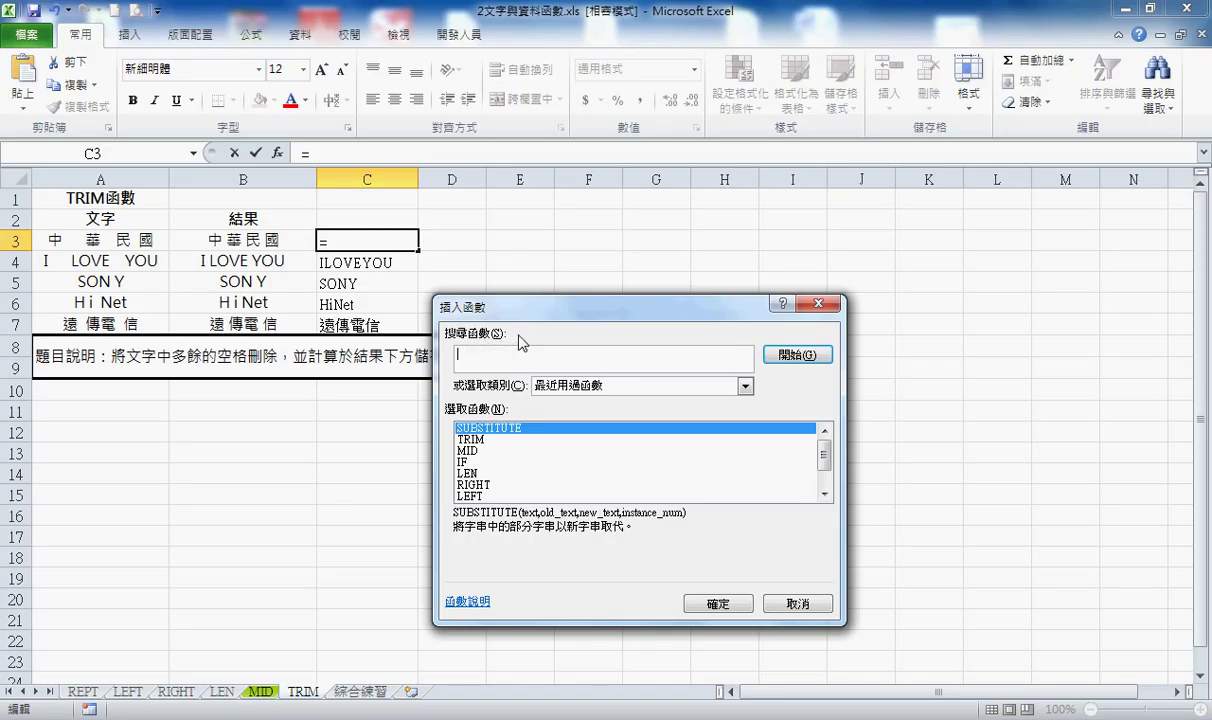
key("shift")
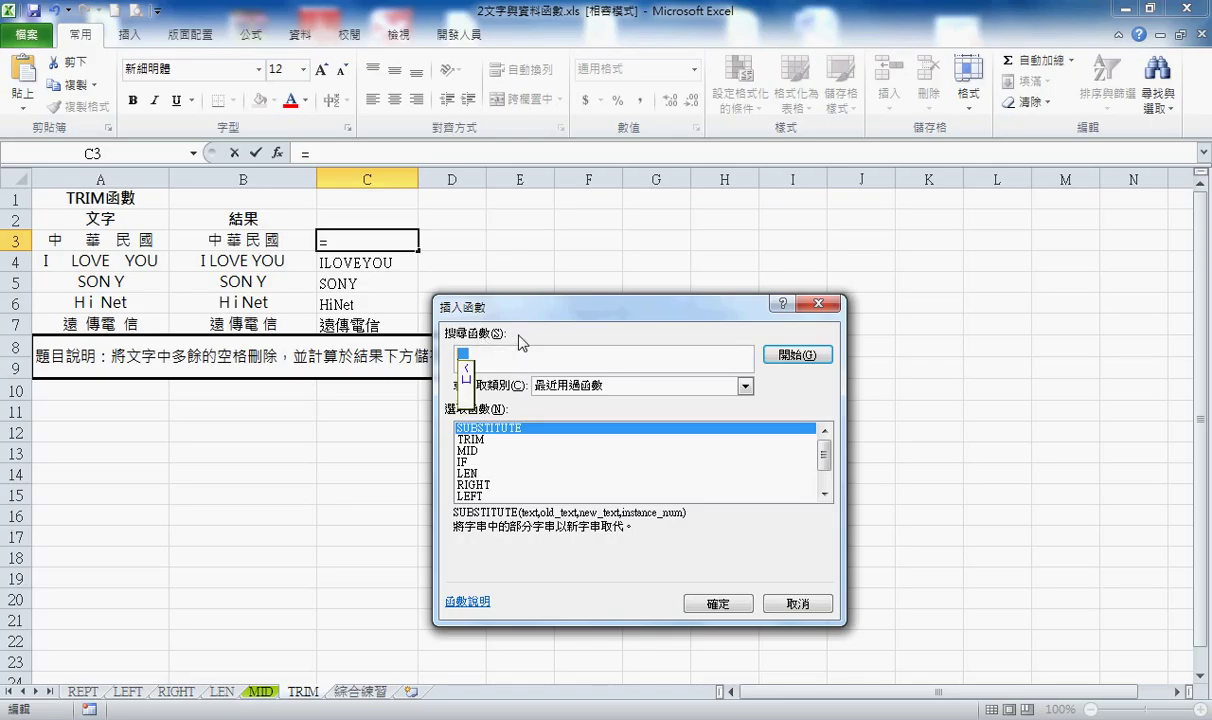
type("取")
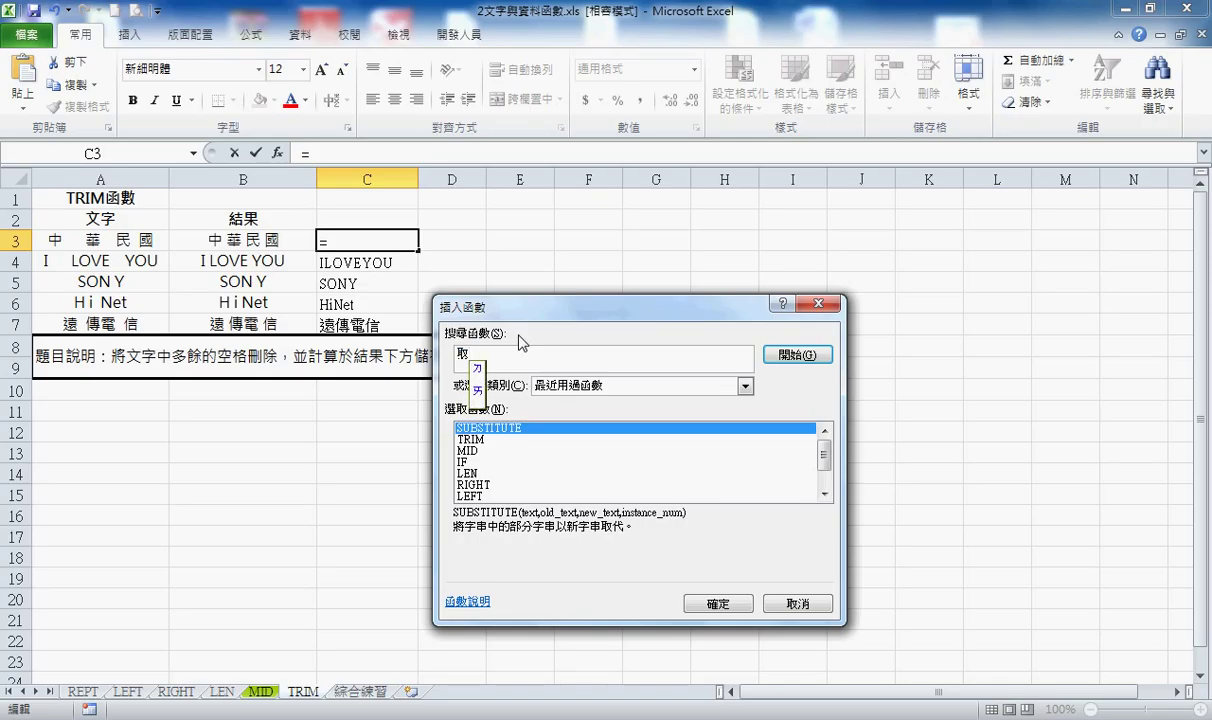
type("代")
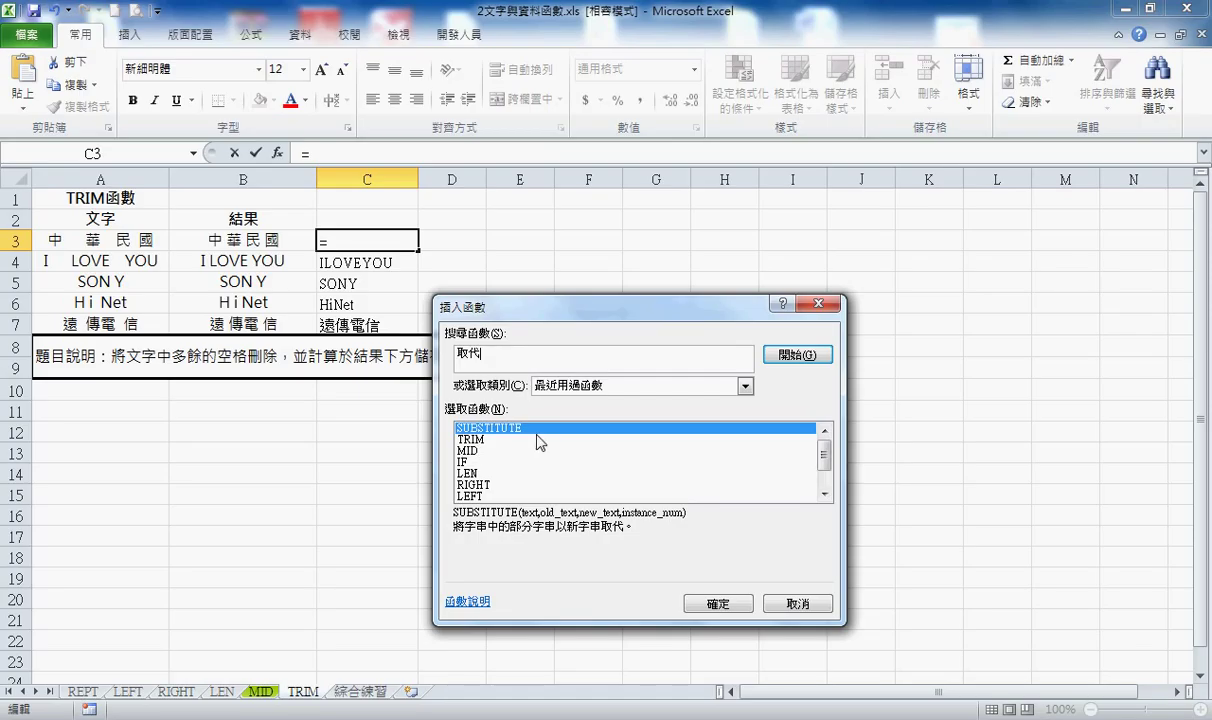
left_click(797, 358)
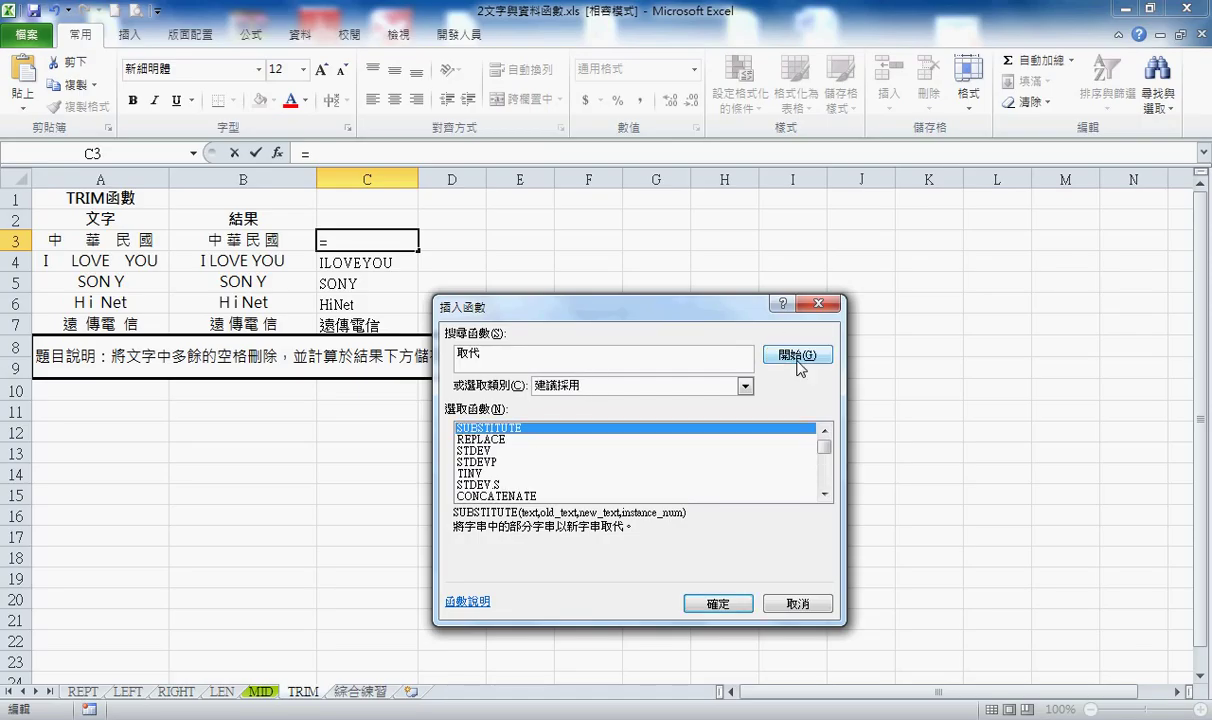
left_click(498, 440)
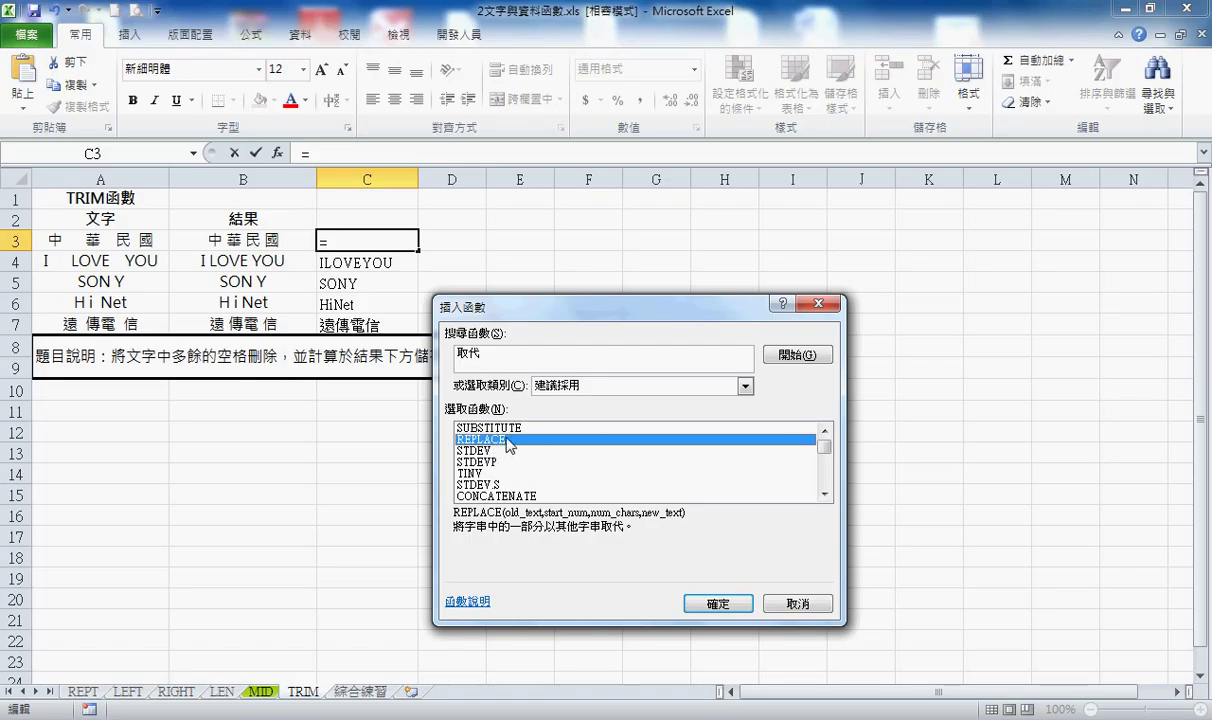
left_click(483, 427)
left_click(520, 441)
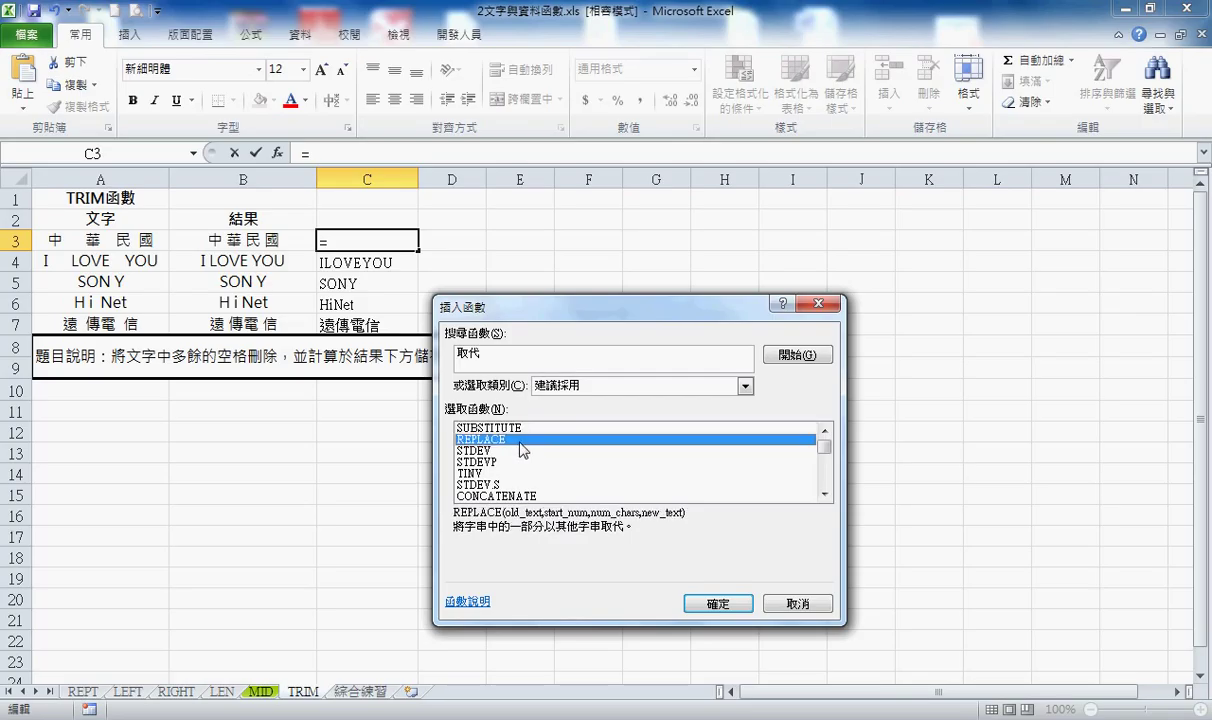
left_click(522, 429)
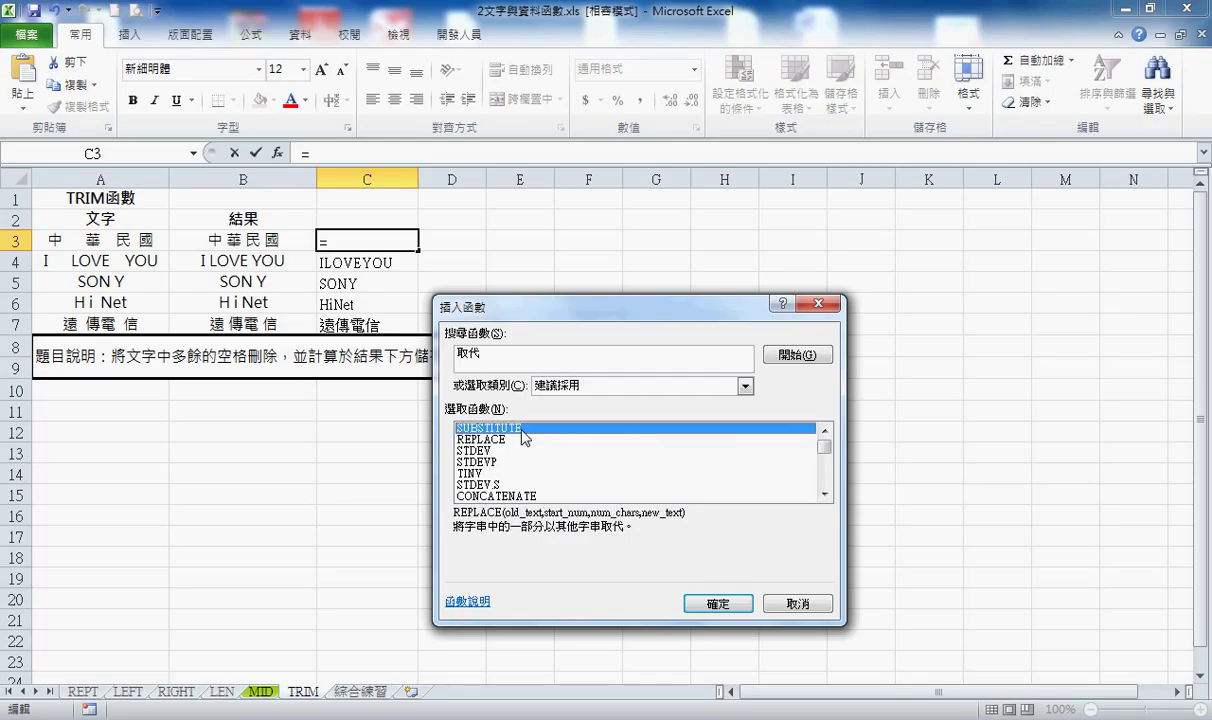
left_click(722, 605)
Complete C3 as =SUBSTITUTE(A3," ","") showing 中華民國, then go to the 綜合練習 sheet.
left_click_drag(628, 335, 401, 319)
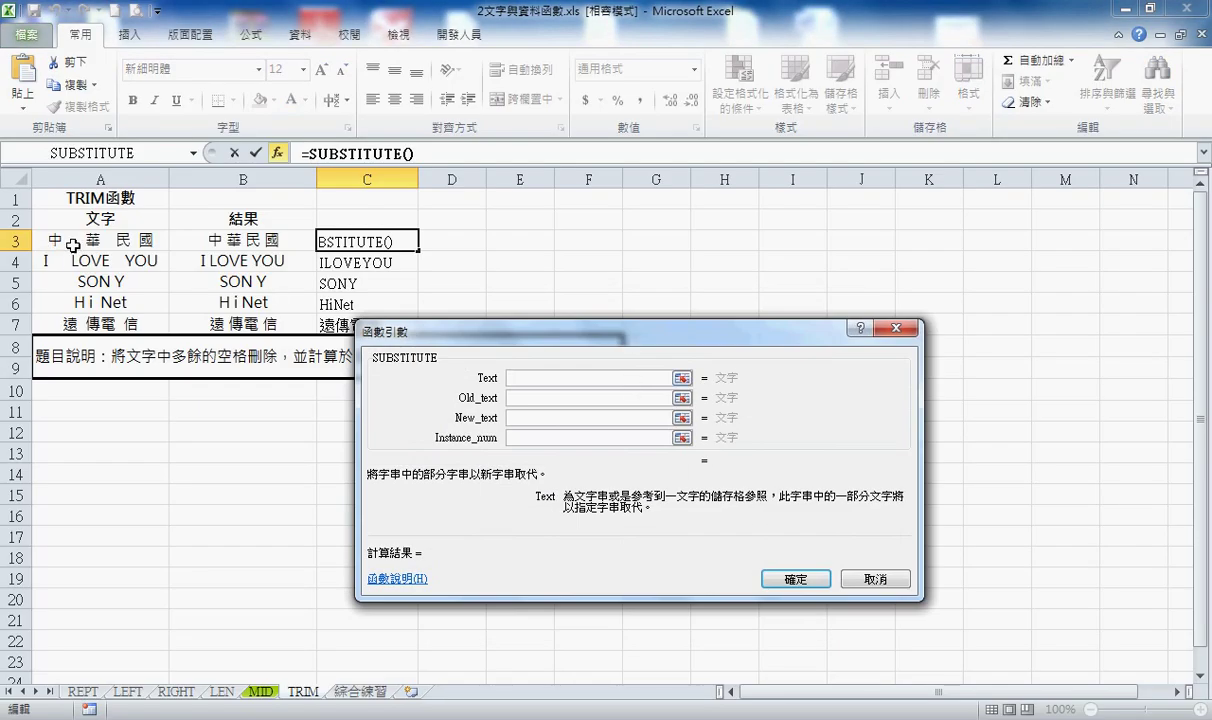
left_click(73, 243)
left_click(540, 399)
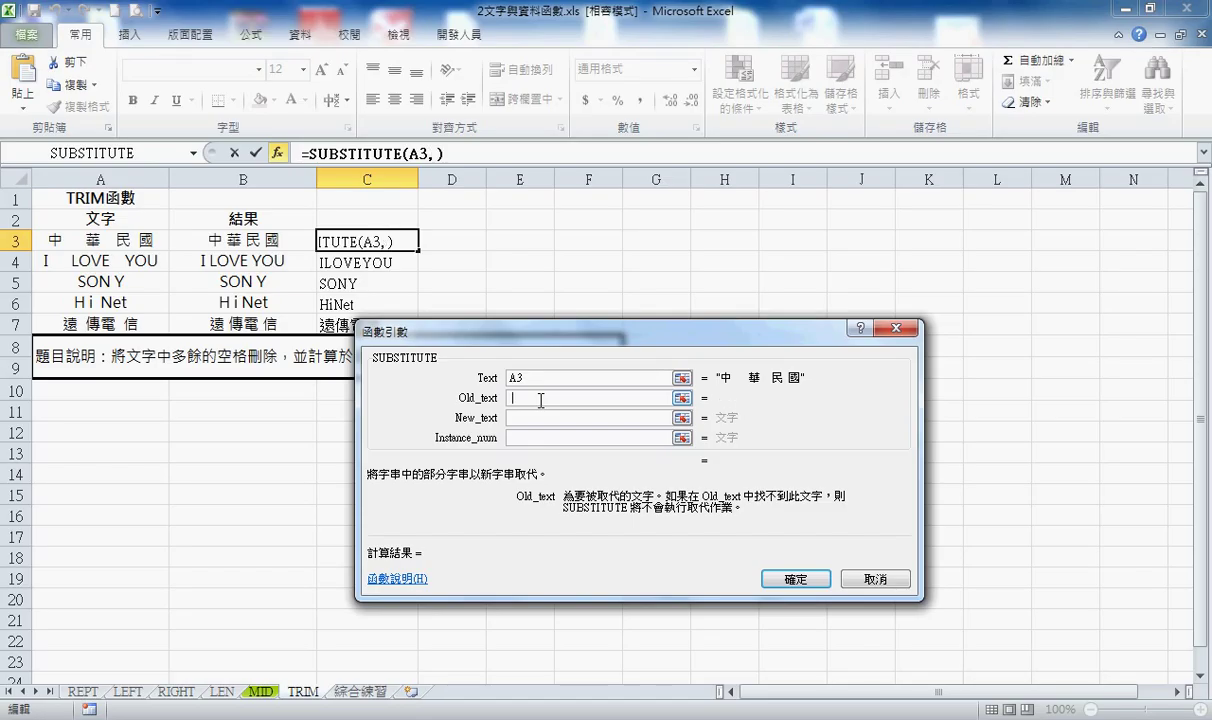
type("\" \"")
left_click(538, 418)
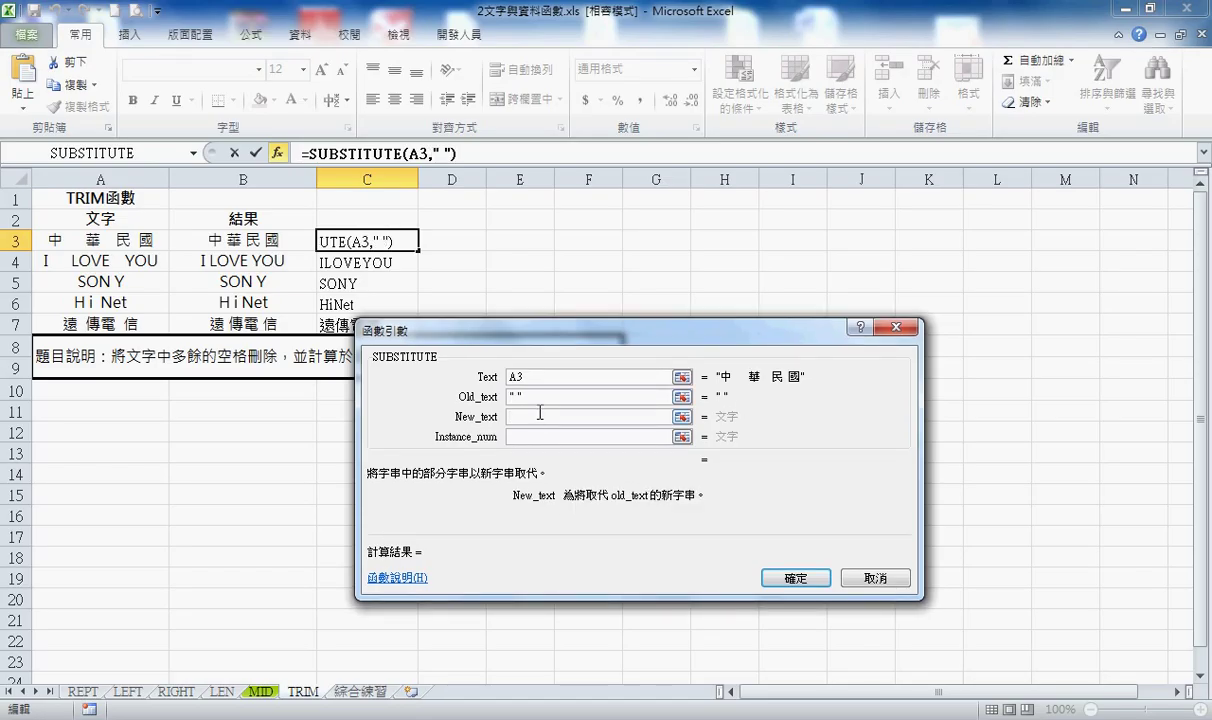
type("\"\"")
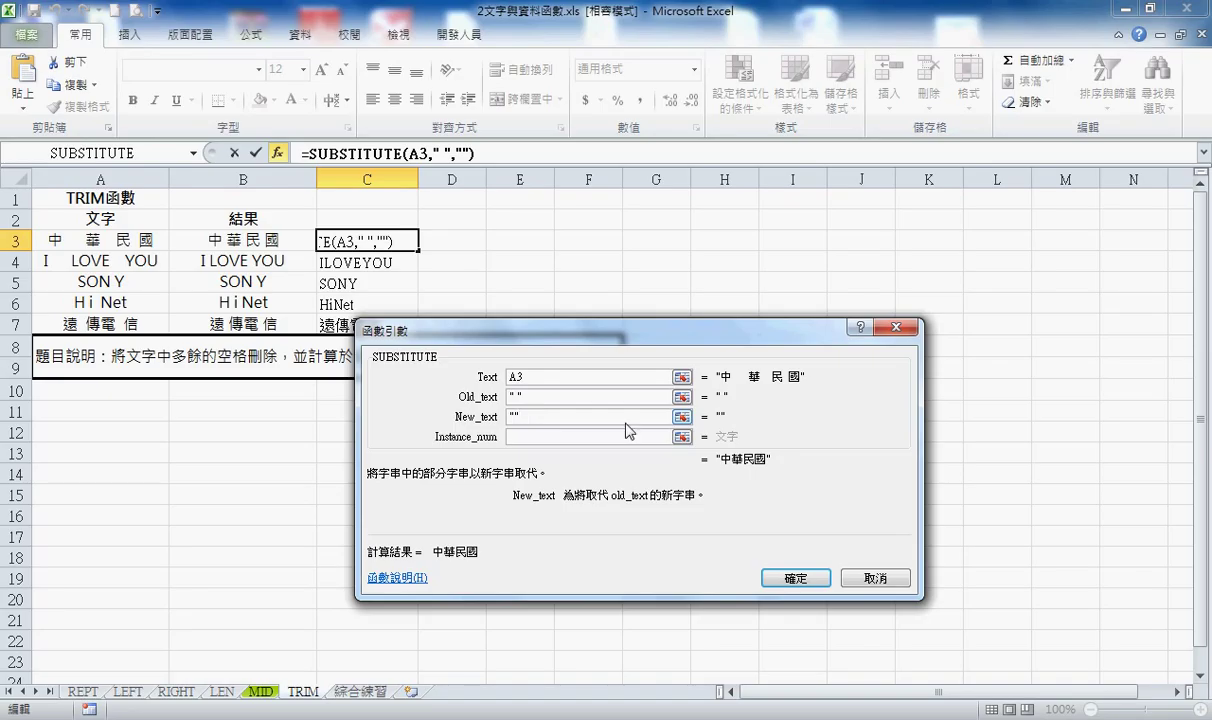
left_click(766, 577)
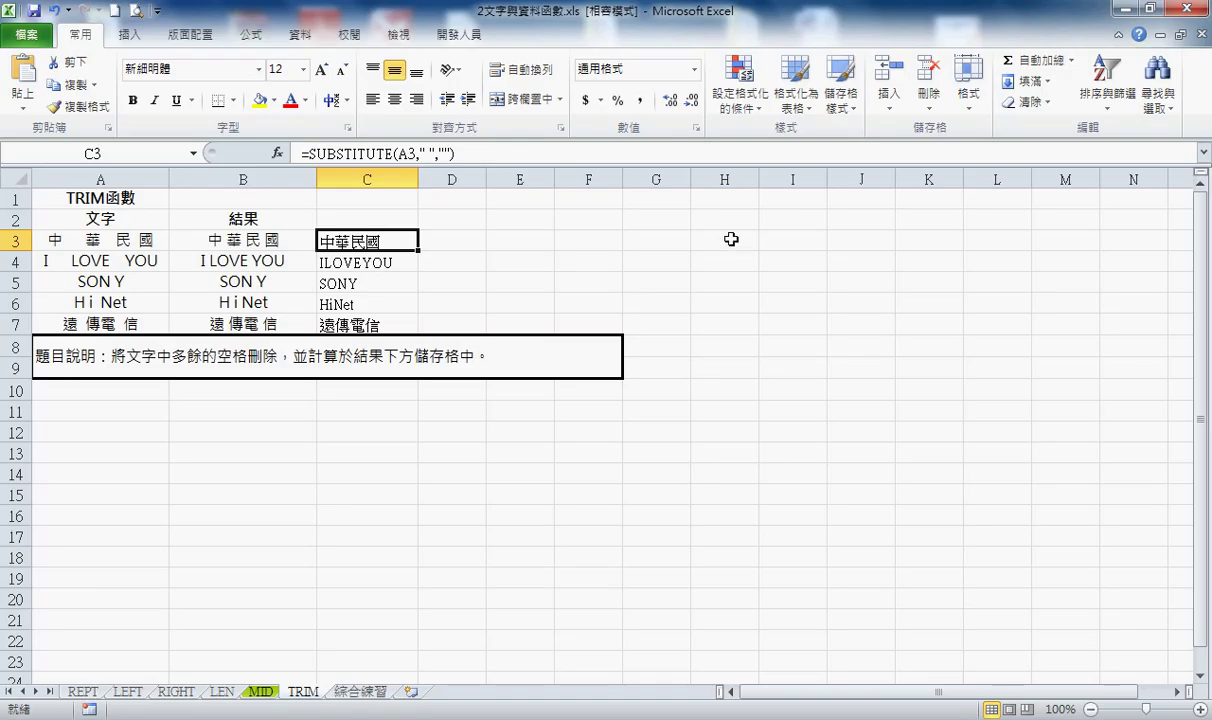
left_click(360, 691)
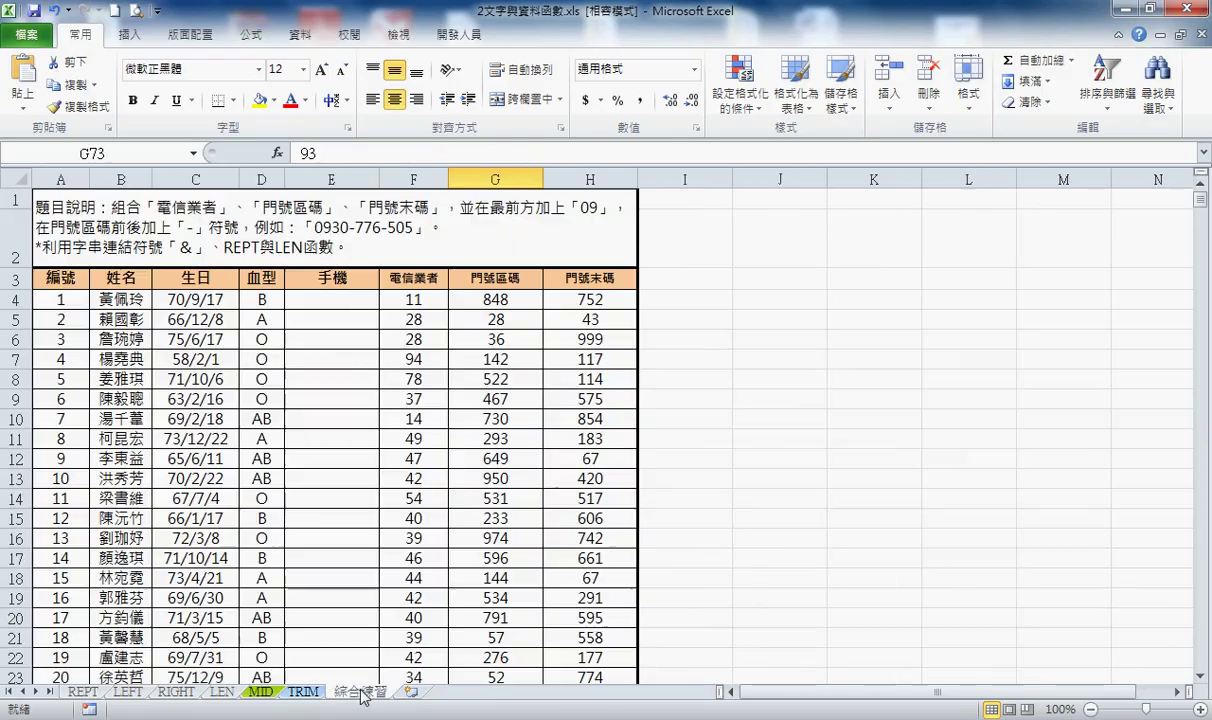